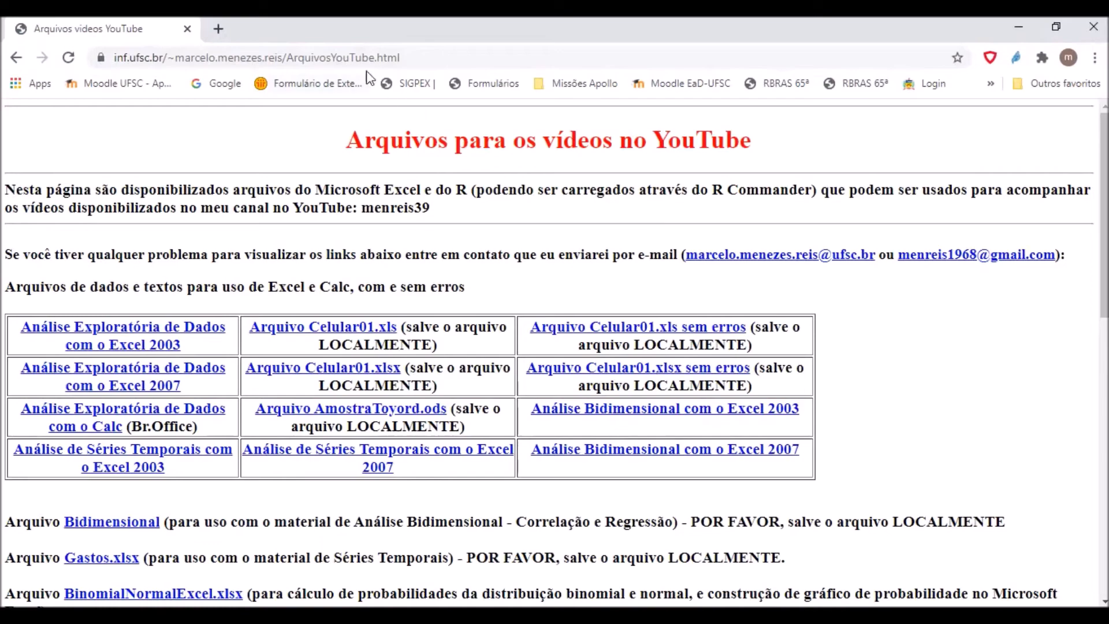
Review the R data files listed on the web page of video files, and switch to R Commander.
click(425, 58)
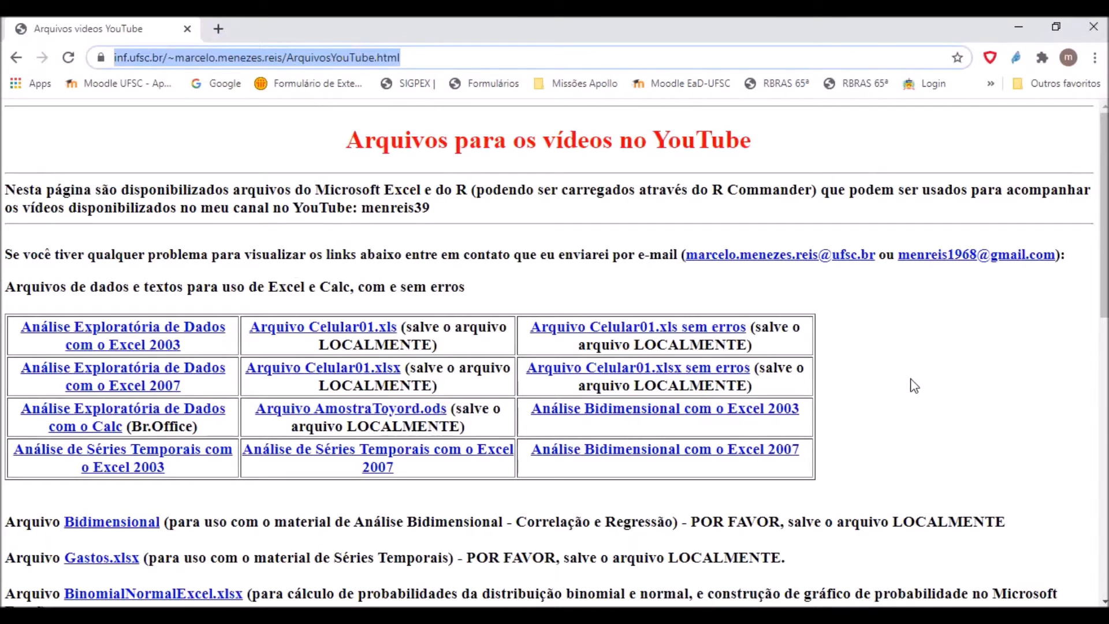
scroll(914, 385, down, 7)
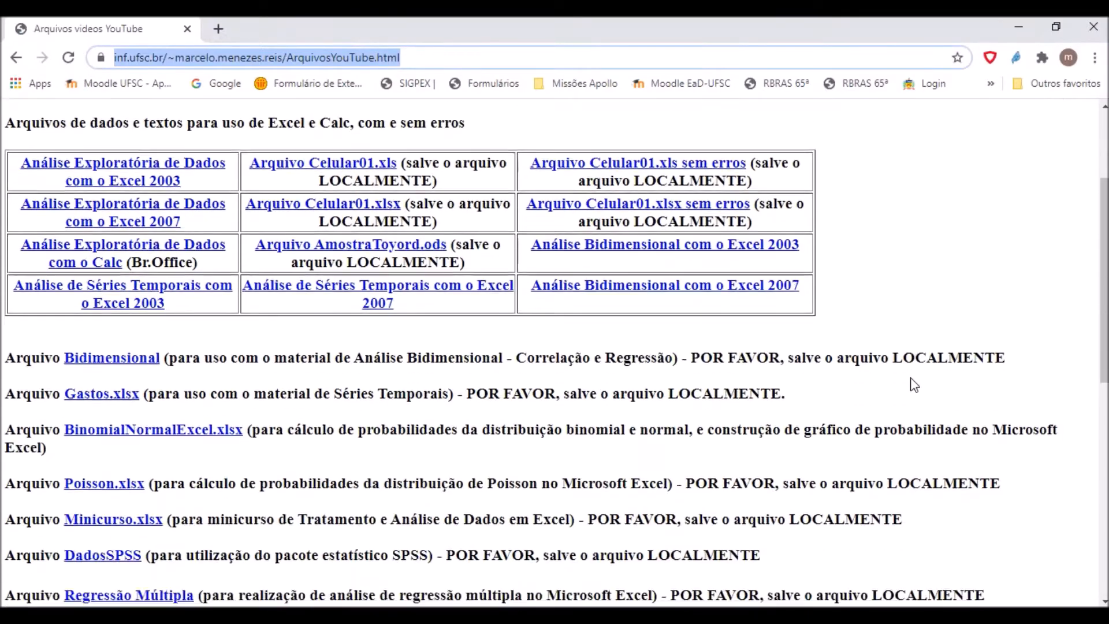
scroll(911, 382, down, 4)
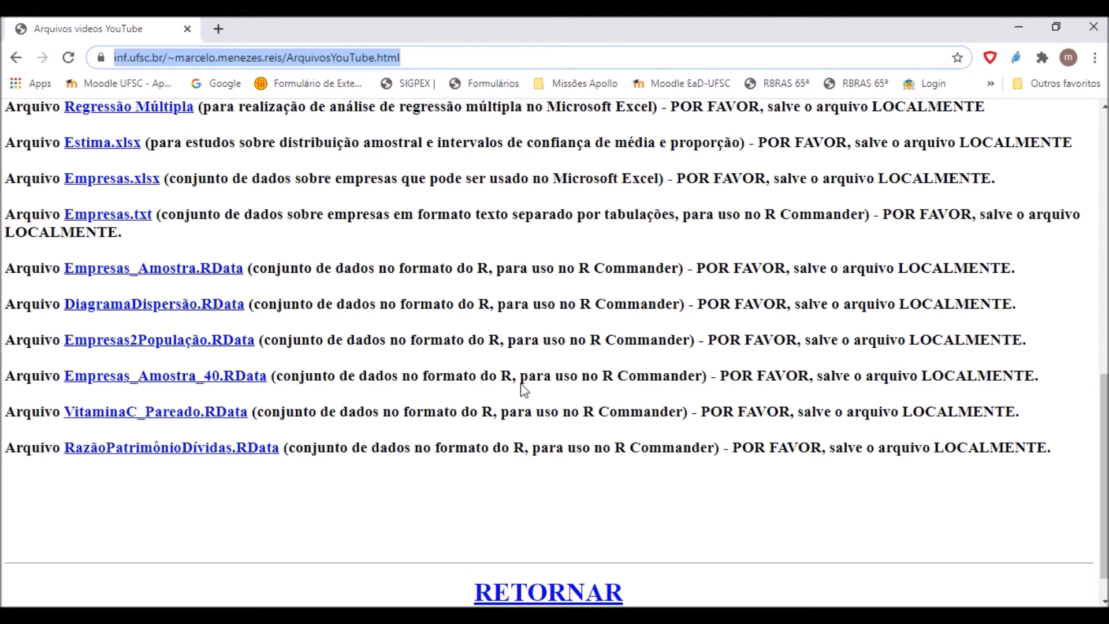
click(1018, 27)
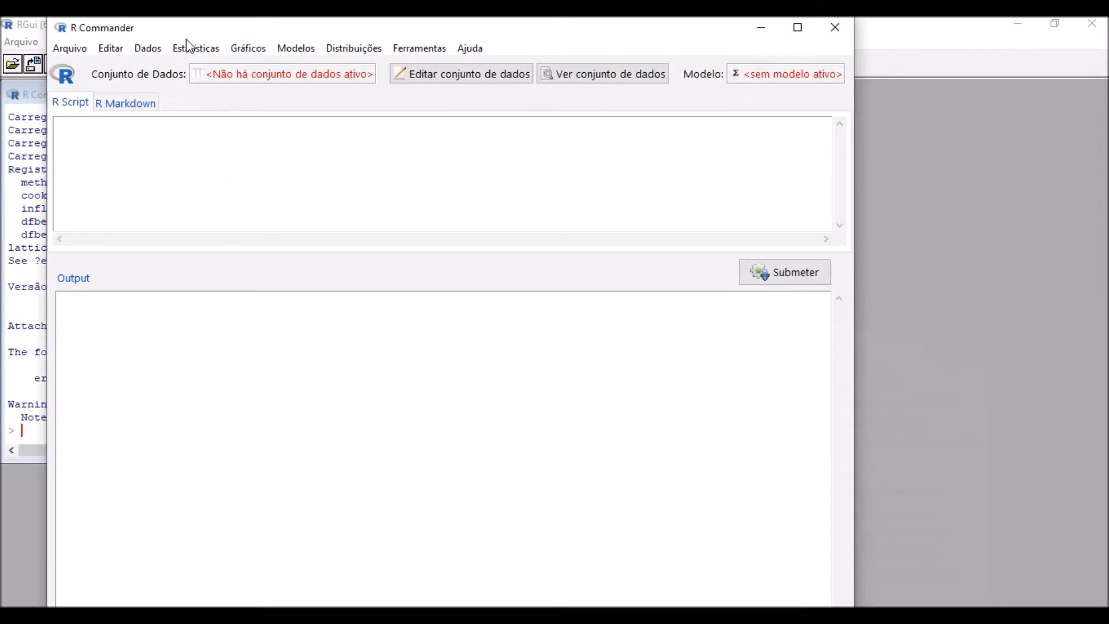
Load the R workspace data set Empresas_Amostra_40 from the Videos folder and maximize the R Commander window.
click(162, 48)
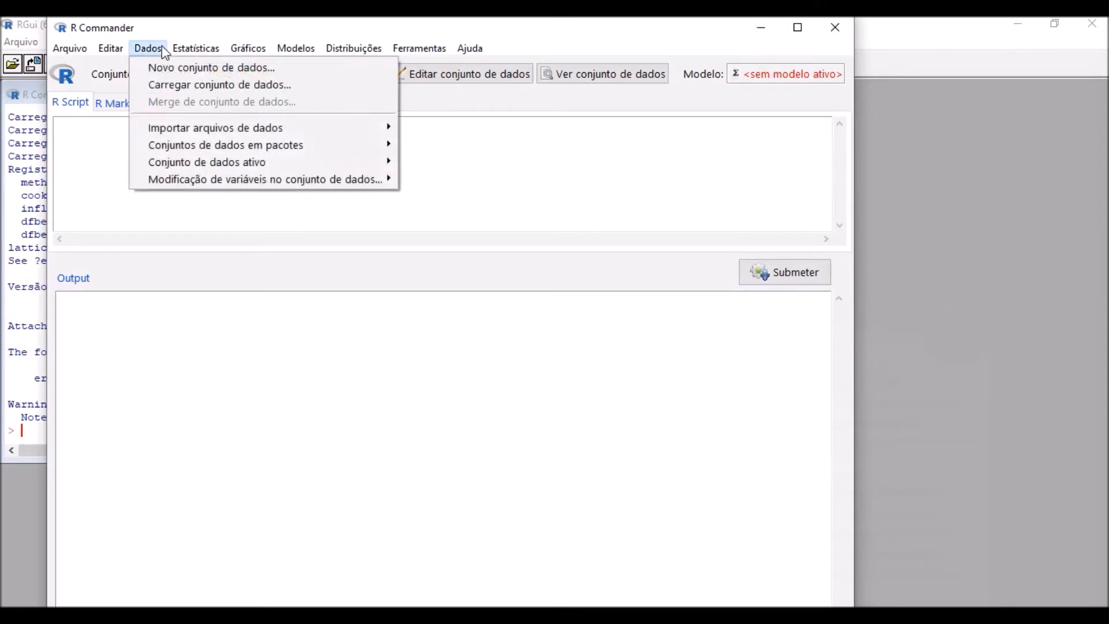
click(182, 85)
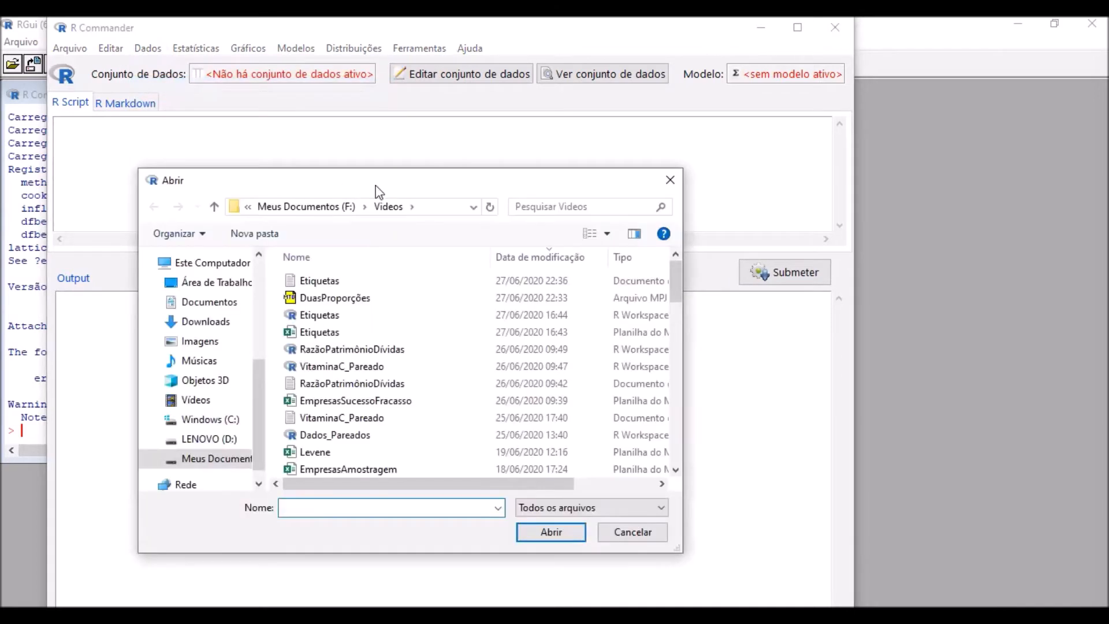
drag(376, 191, 393, 122)
scroll(394, 293, down, 2)
scroll(394, 294, down, 2)
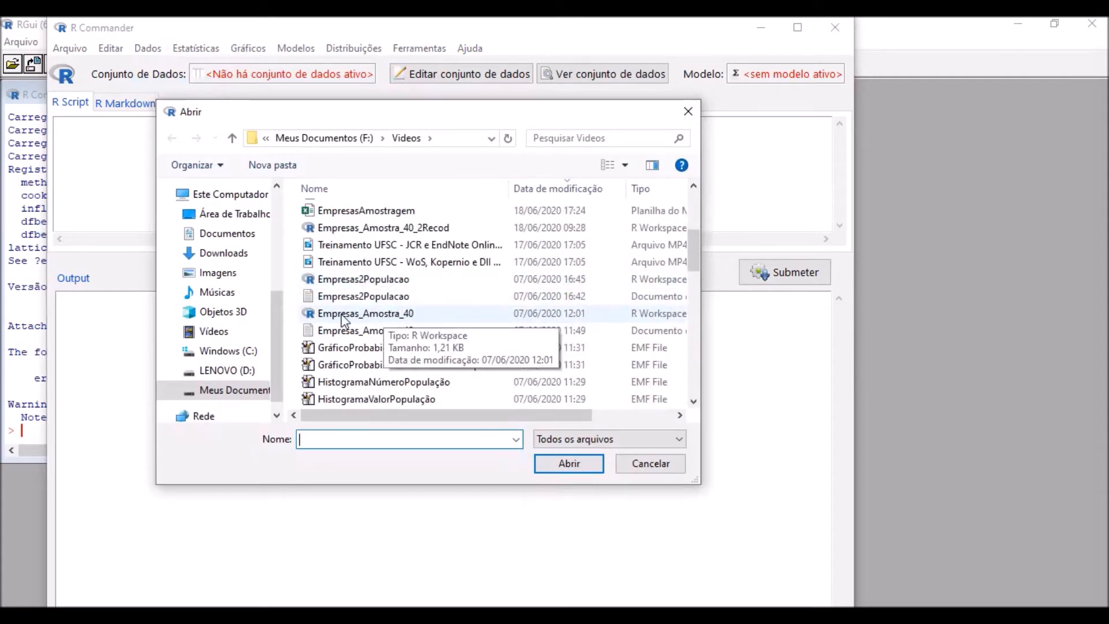
click(310, 315)
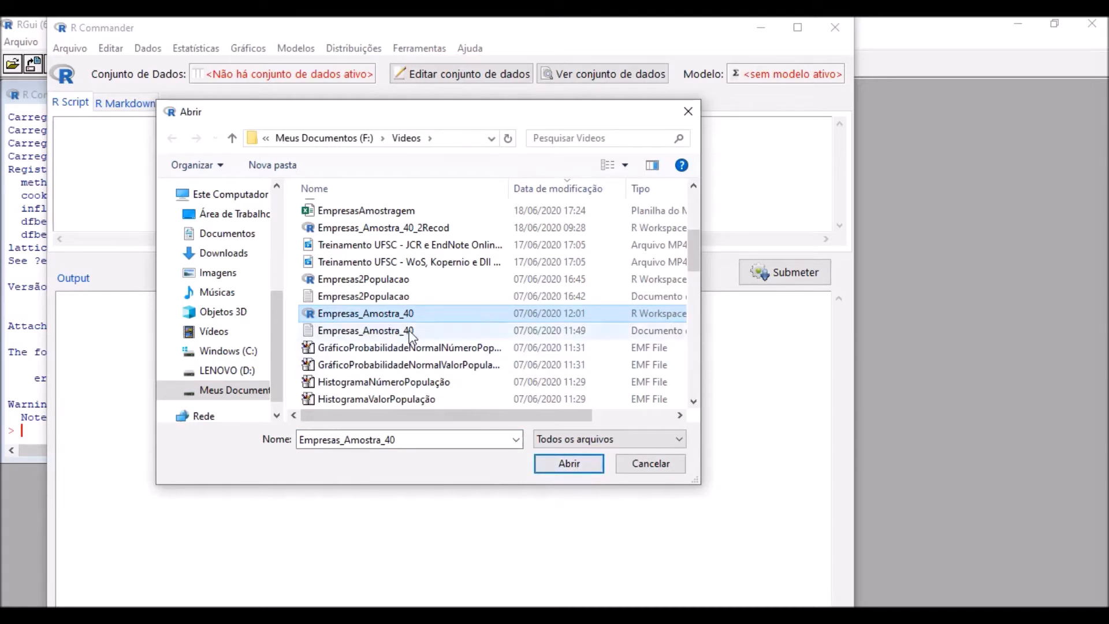
click(570, 464)
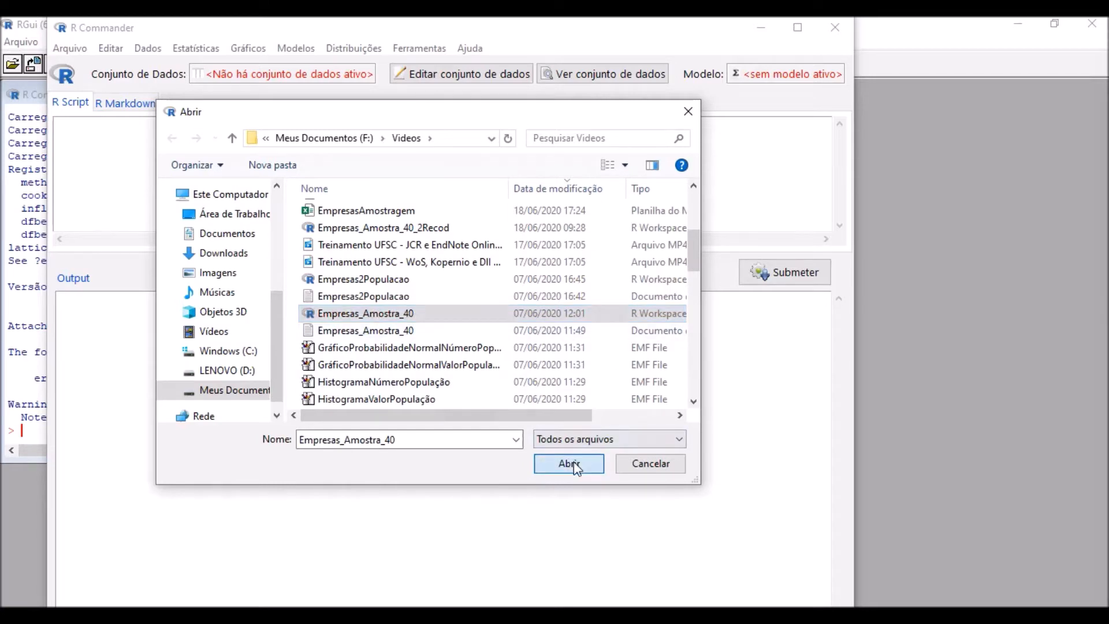
click(747, 27)
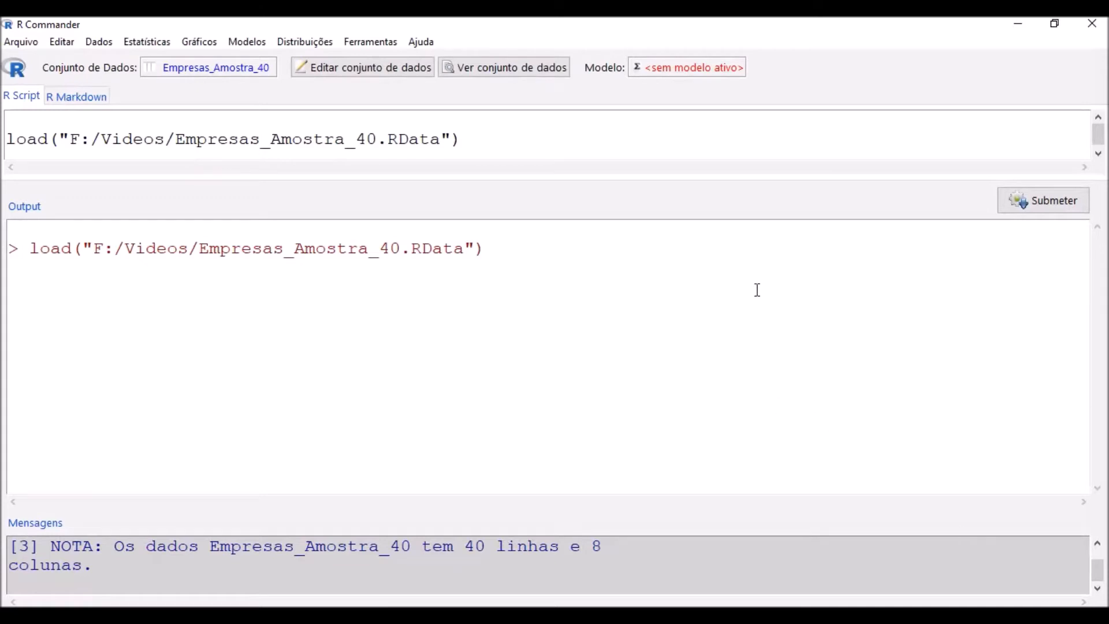
View the Empresas_Amostra_40 data set in a widened window and examine its columns through SatisfaçãoC and its rows.
click(498, 75)
drag(1007, 114, 315, 55)
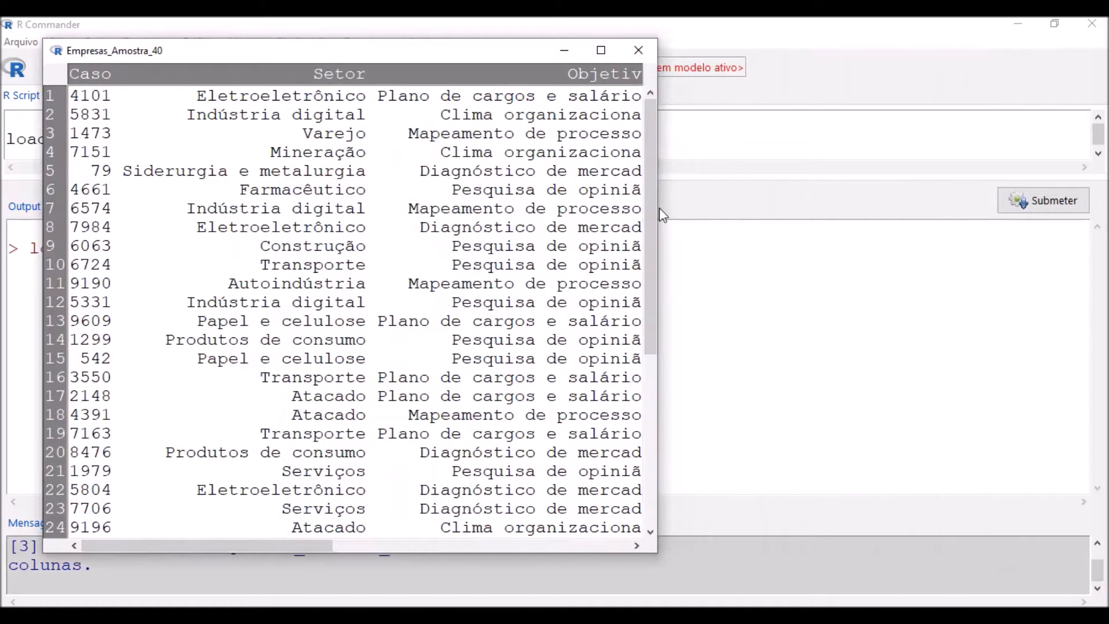
drag(659, 207, 1076, 221)
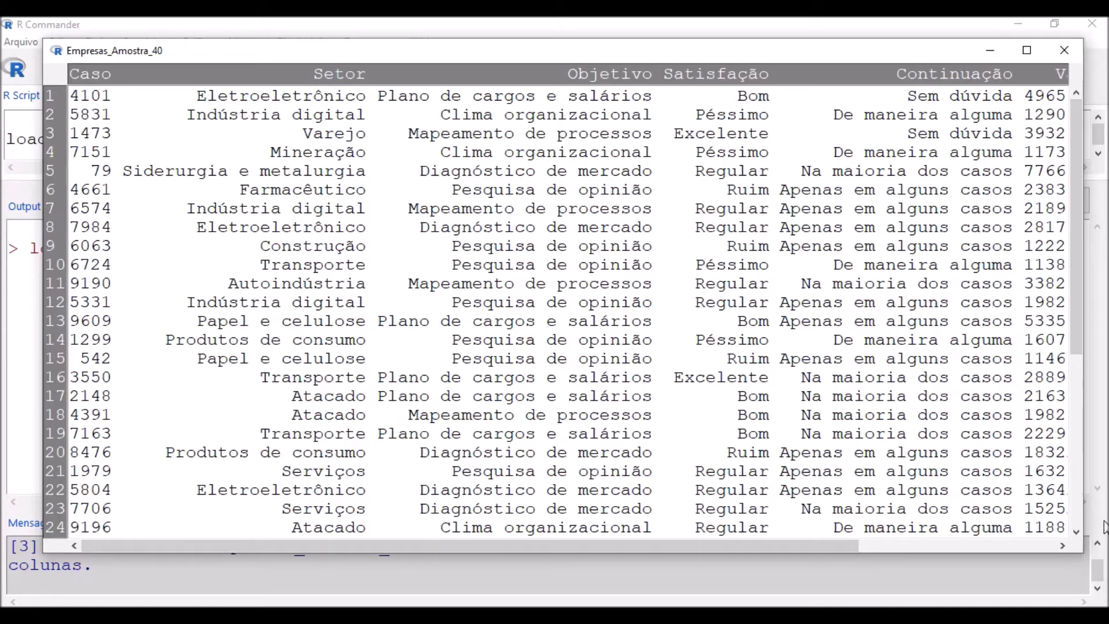
click(1062, 545)
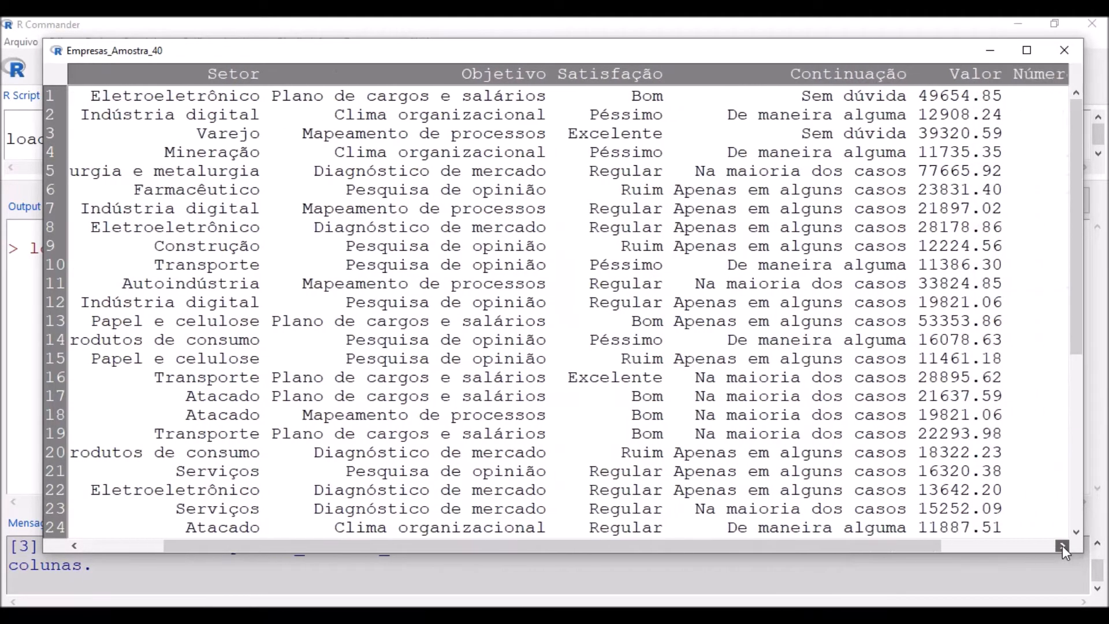
click(1062, 545)
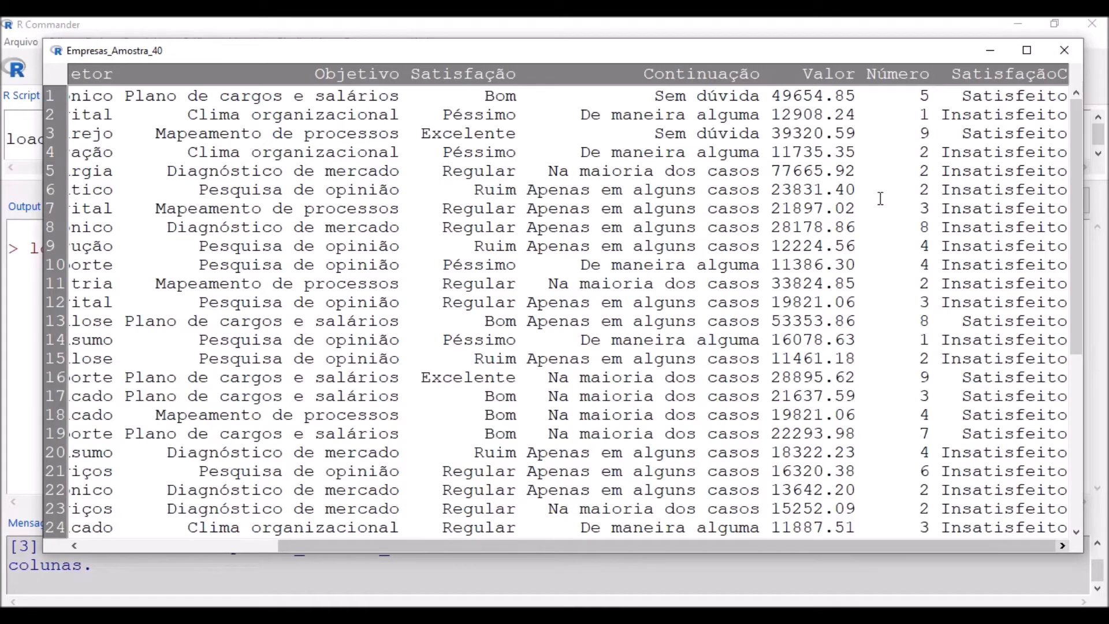
scroll(498, 241, down, 3)
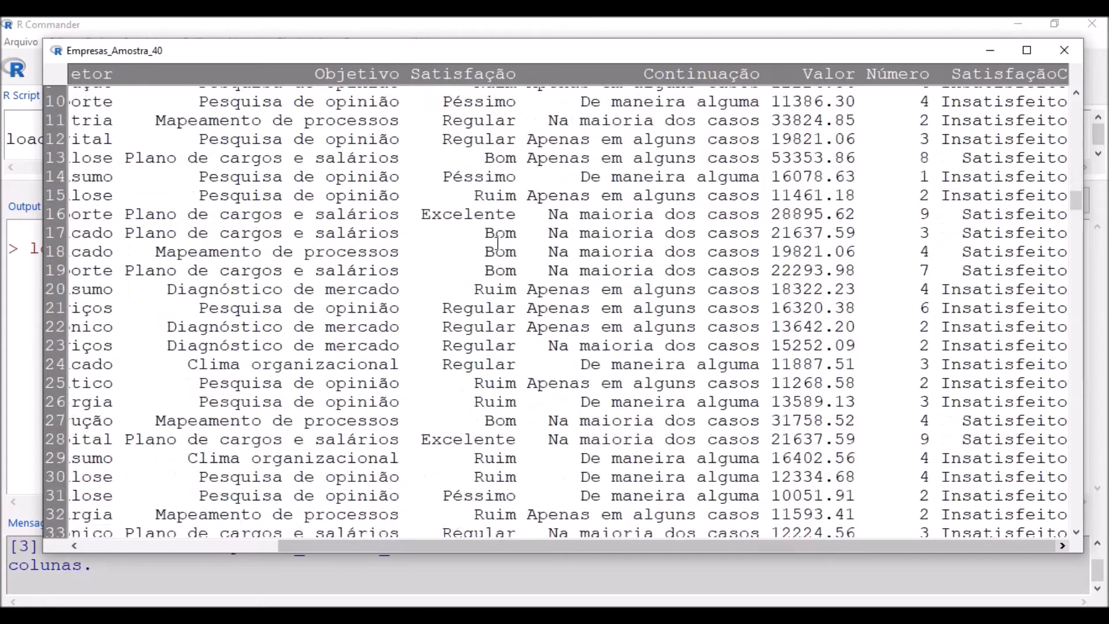
scroll(498, 241, up, 3)
scroll(498, 241, up, 3)
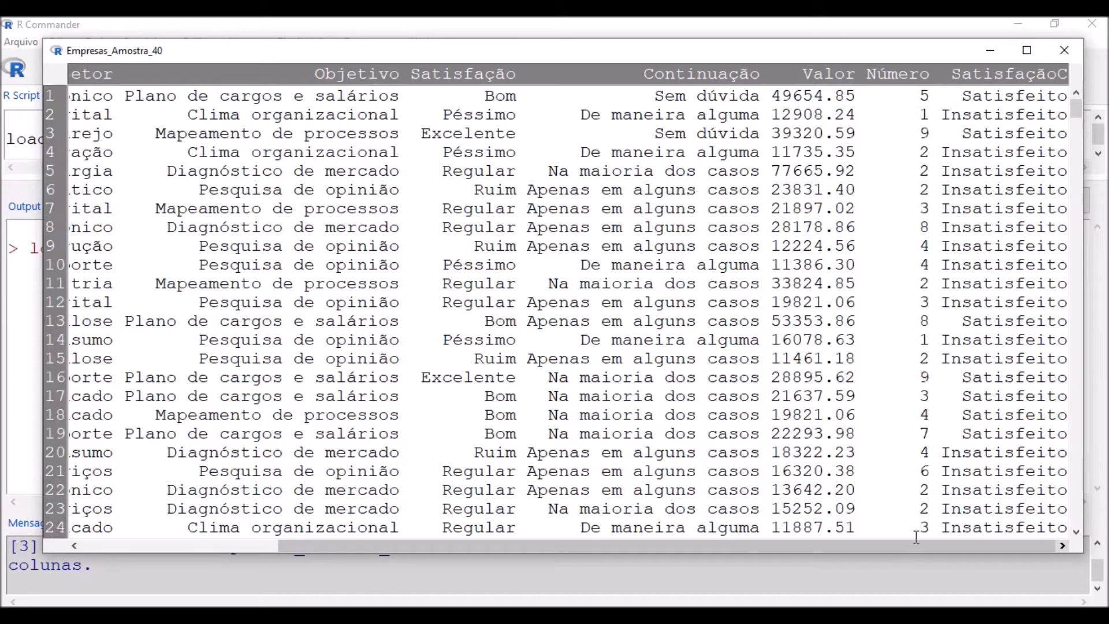
Compare the Satisfação categories with their SatisfaçãoC groupings in the data view, and minimize the data window.
drag(410, 74, 760, 74)
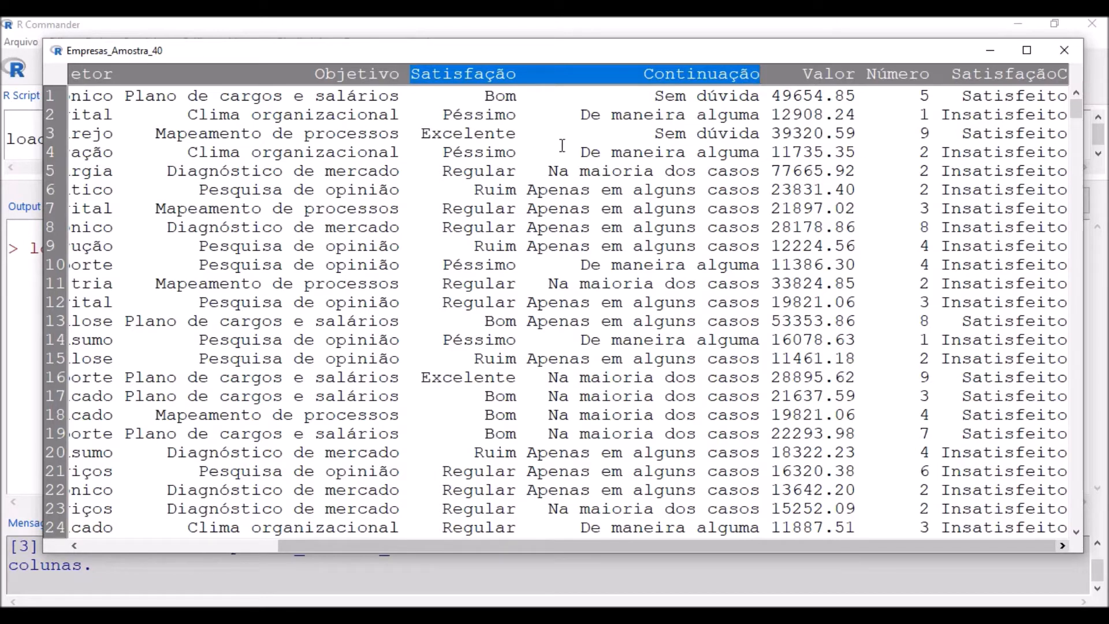
click(950, 74)
drag(950, 74, 1067, 74)
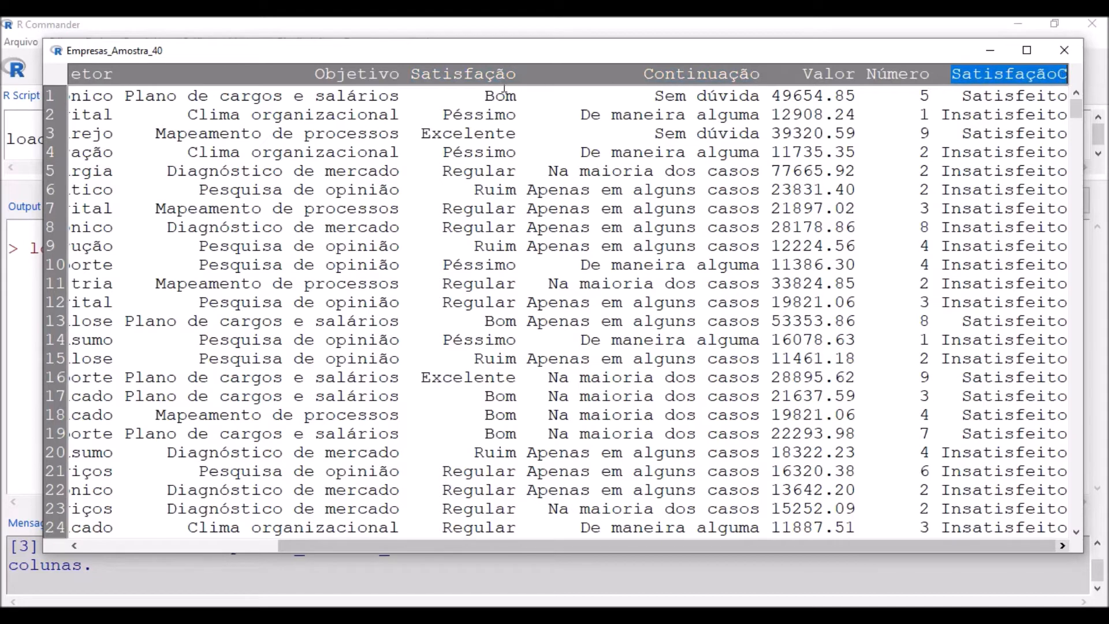
click(485, 94)
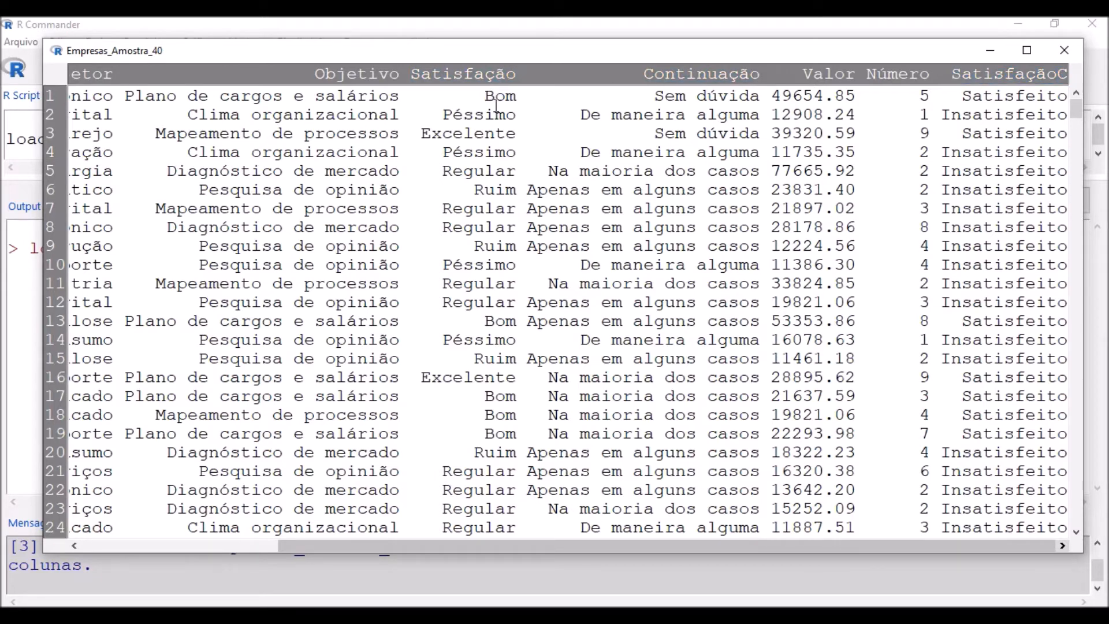
drag(487, 94, 517, 97)
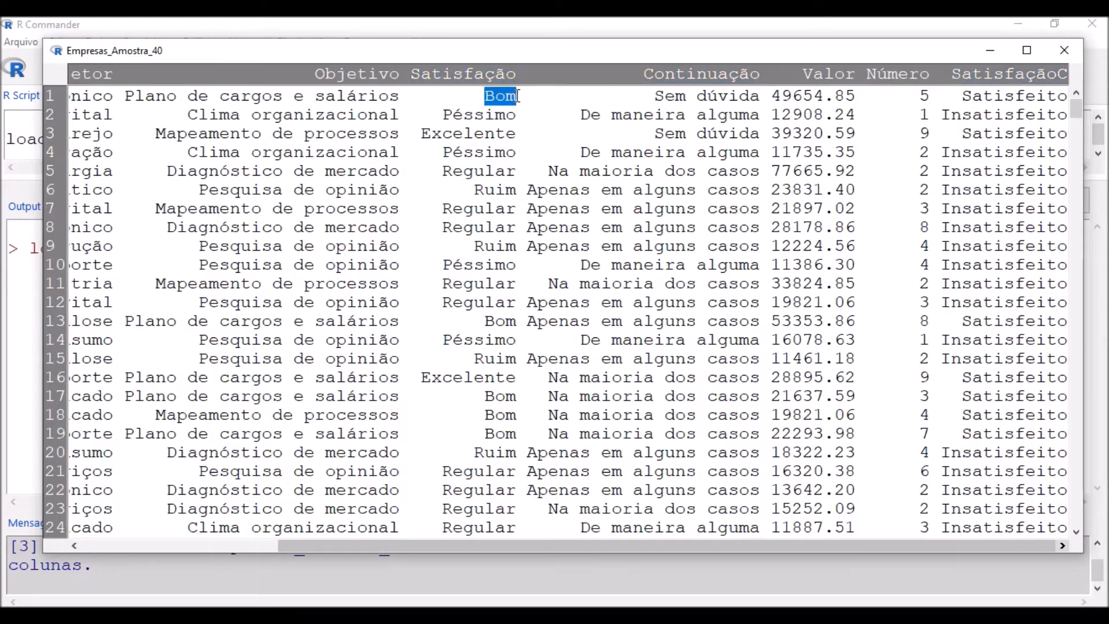
drag(421, 133, 511, 133)
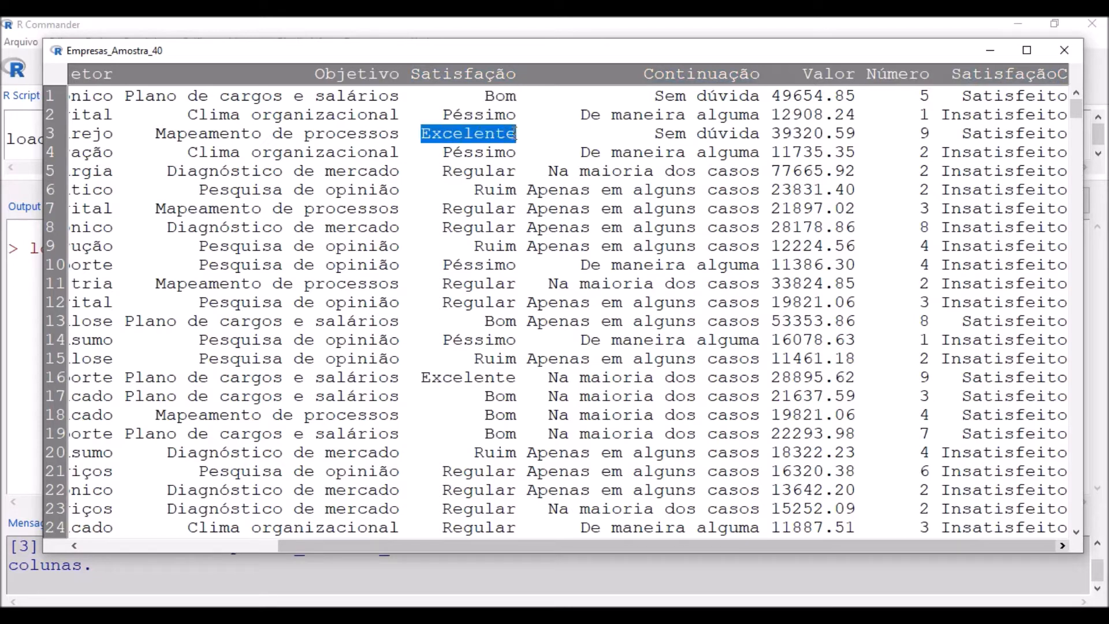
drag(963, 95, 1068, 98)
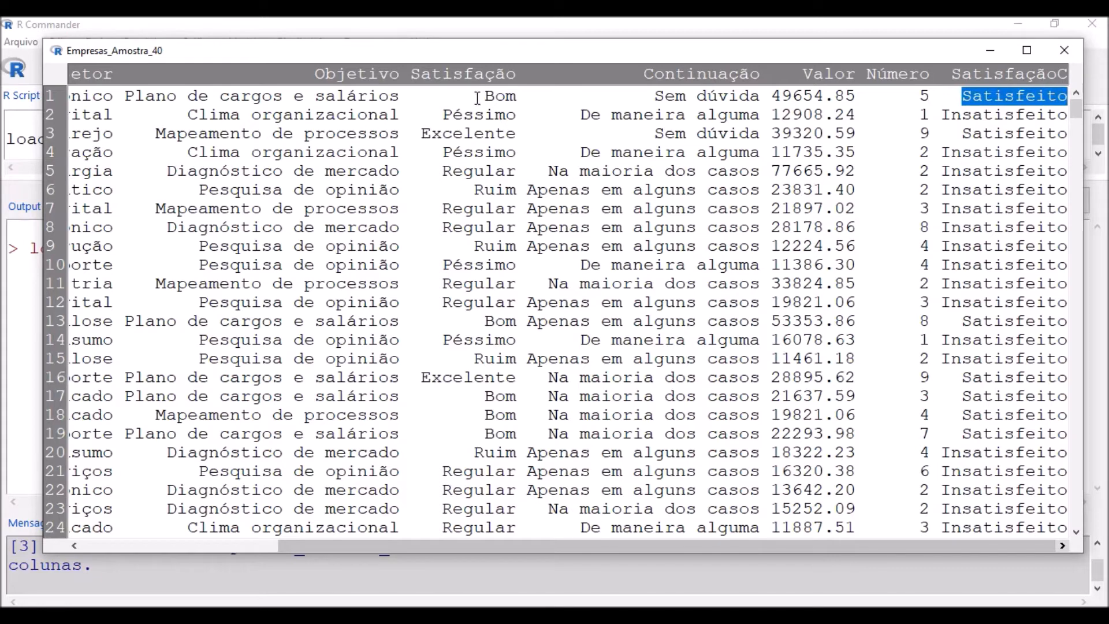
drag(442, 114, 511, 114)
drag(442, 171, 519, 190)
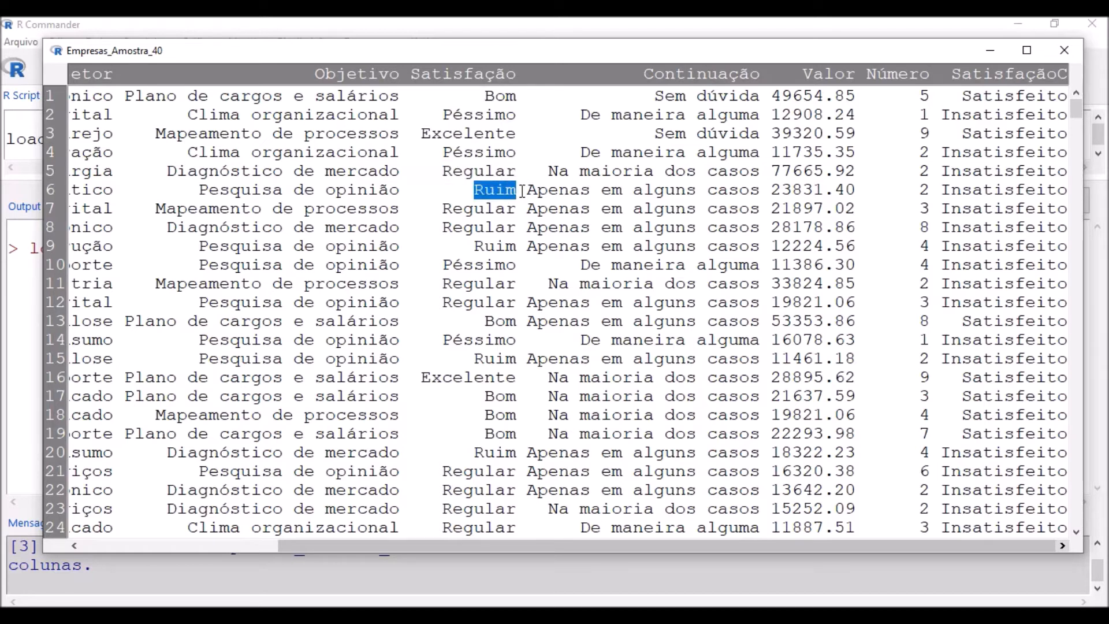
drag(941, 191, 1071, 192)
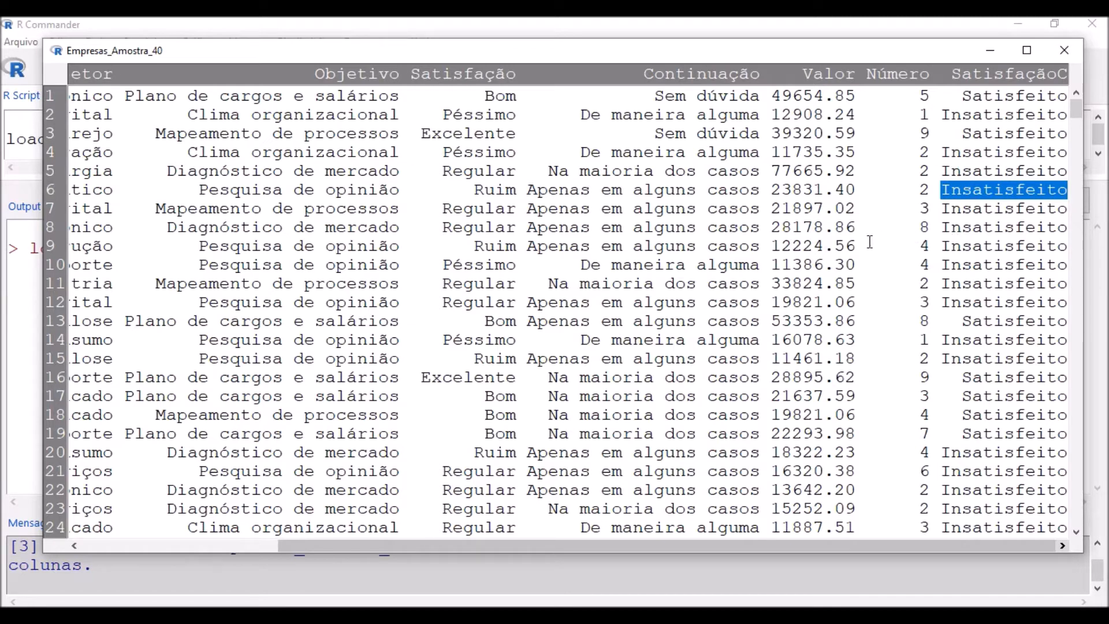
click(989, 50)
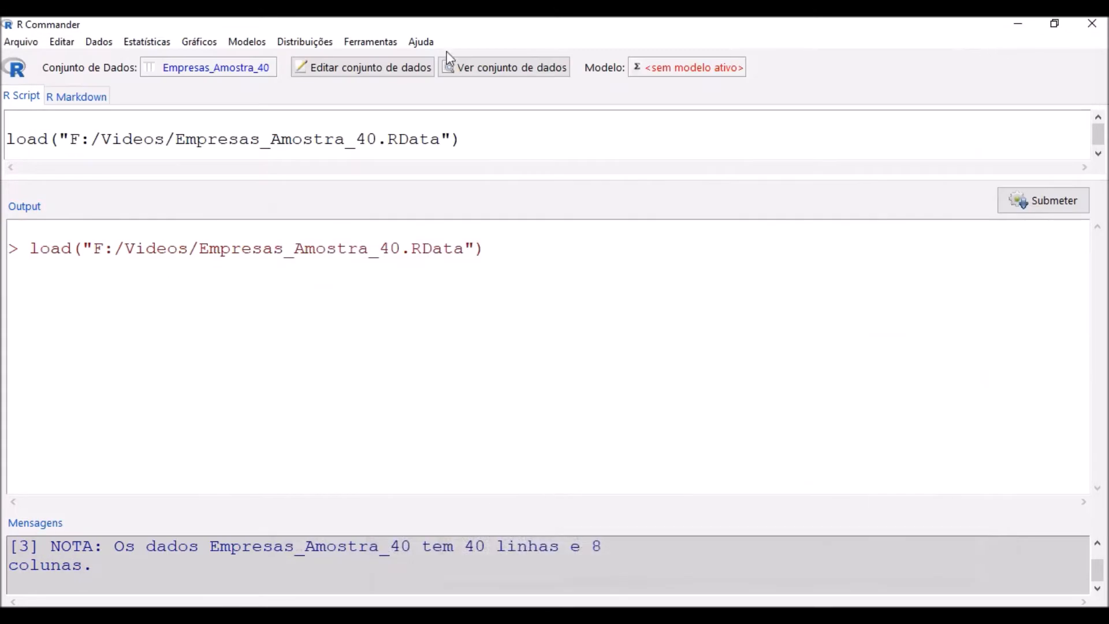
Set up a numerical summary (Resumos Numéricos) with Valor as the variable.
click(154, 42)
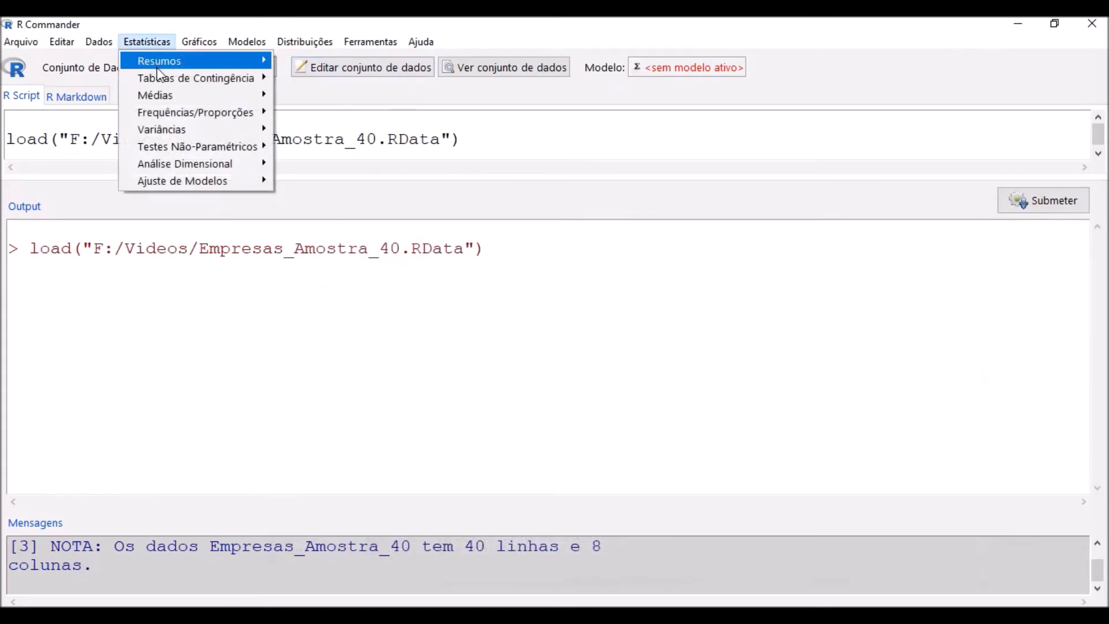
mouse_move(157, 67)
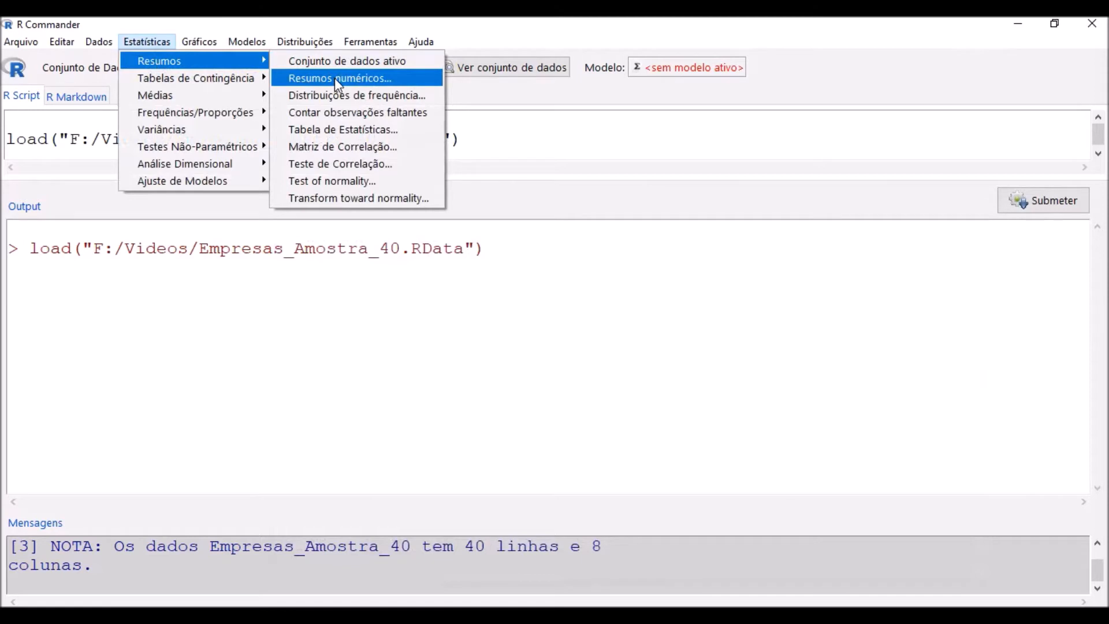
click(369, 79)
drag(204, 60, 498, 89)
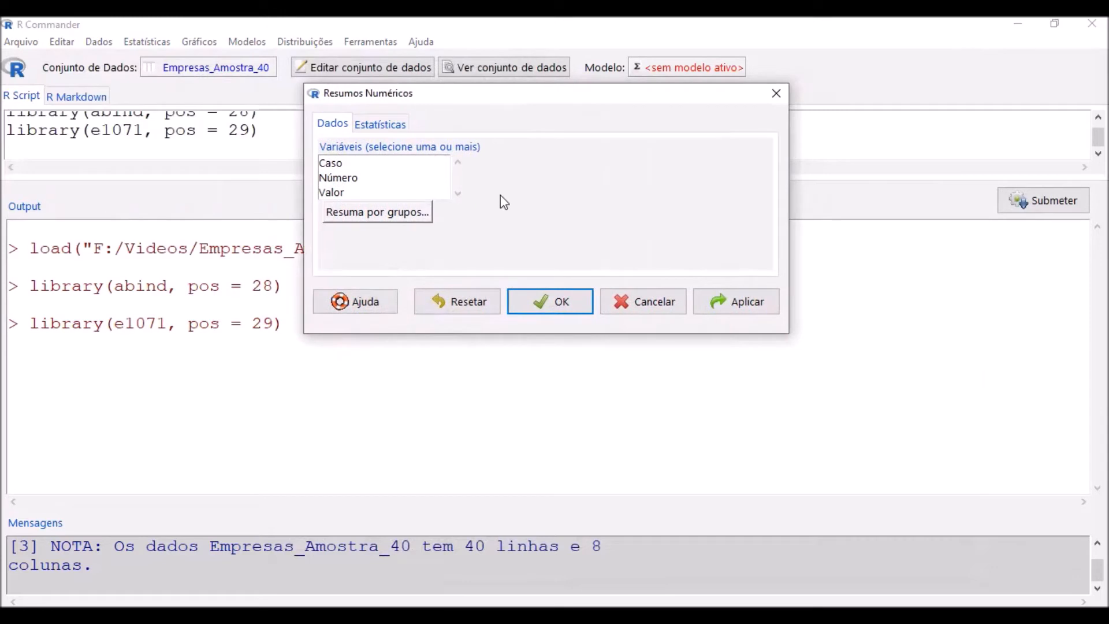
click(335, 192)
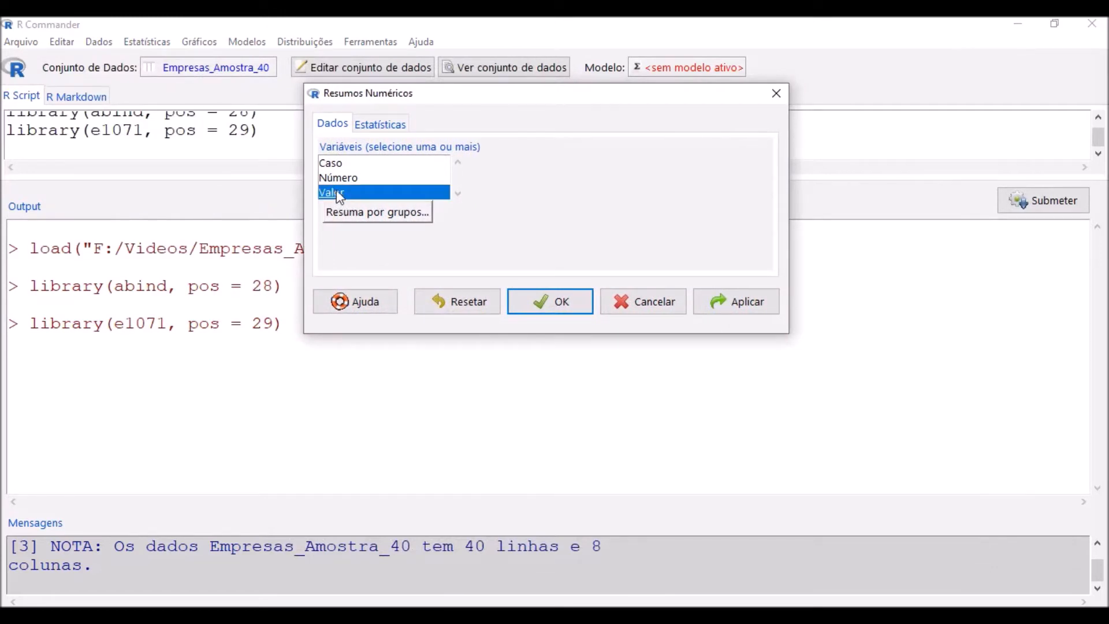
Group the numerical summary of Valor by the variable SatisfaçãoC.
click(368, 215)
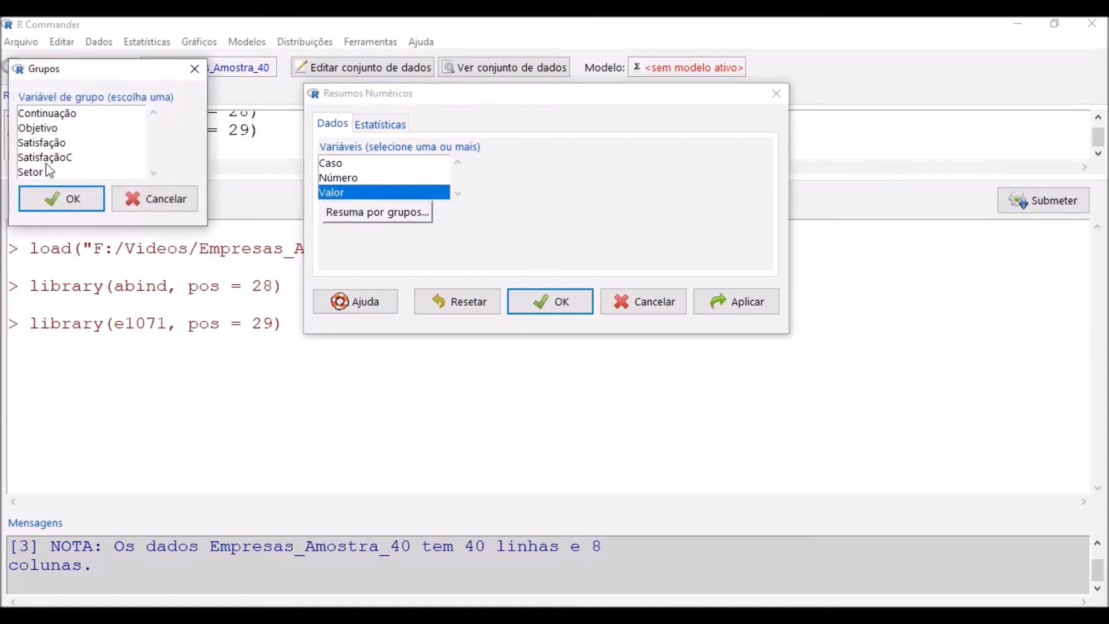
drag(86, 77, 548, 101)
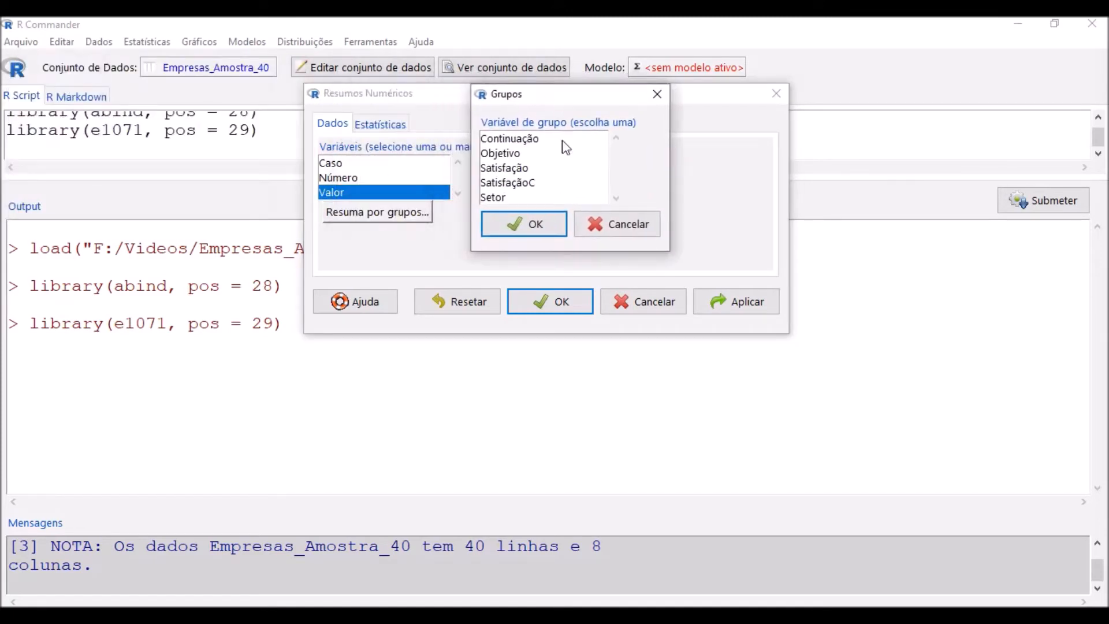
click(524, 183)
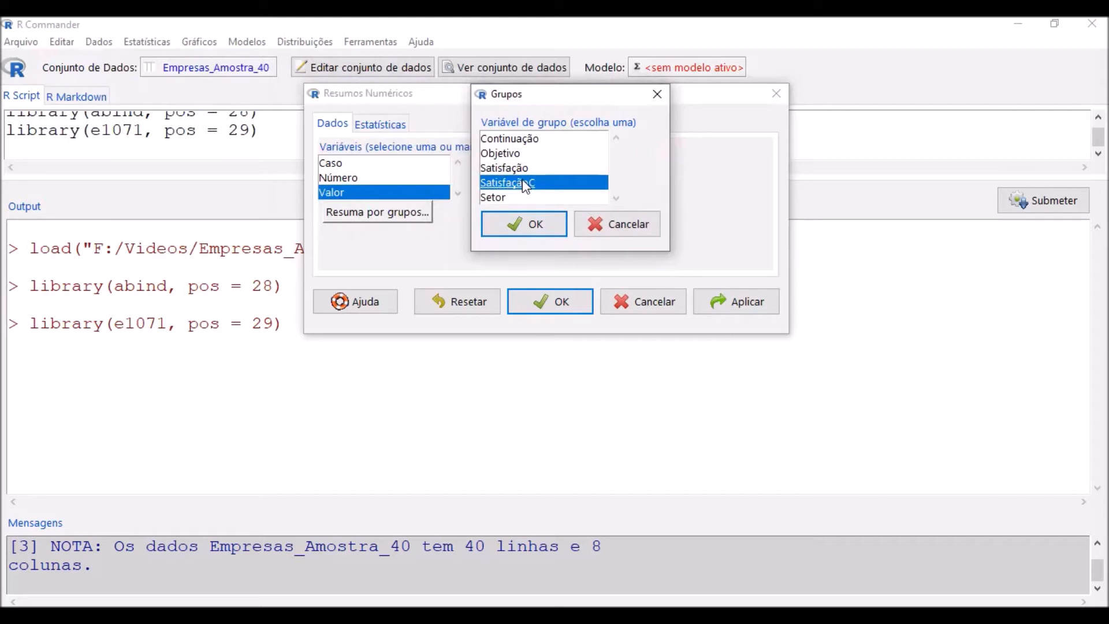
click(532, 228)
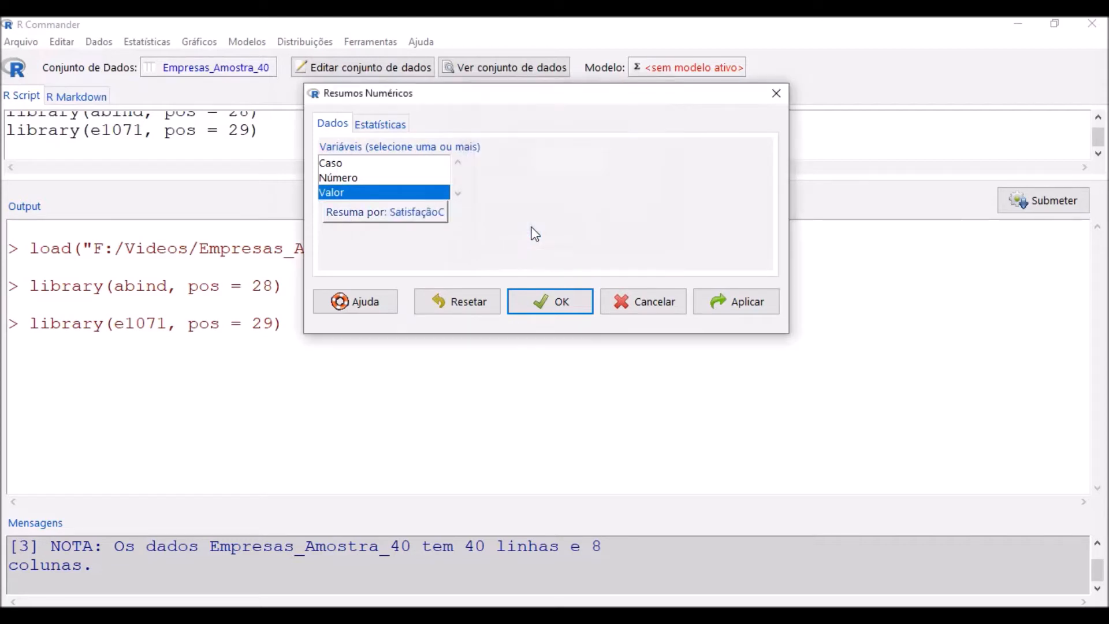
Add the standard error of the mean and the coefficient of variation to the summary's statistics.
click(378, 122)
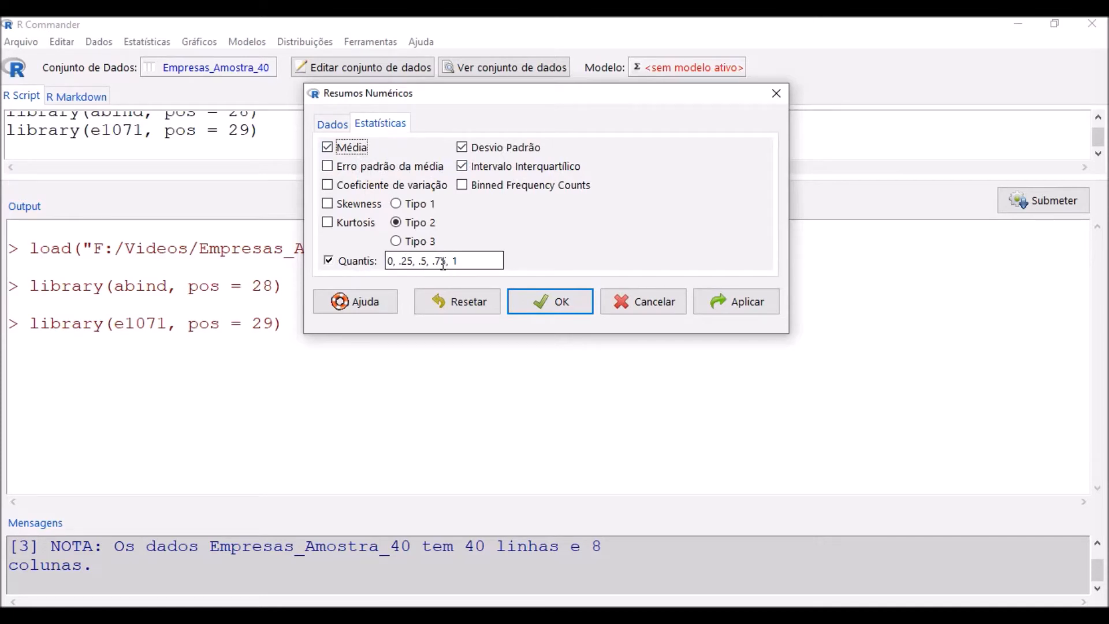
click(332, 168)
click(327, 185)
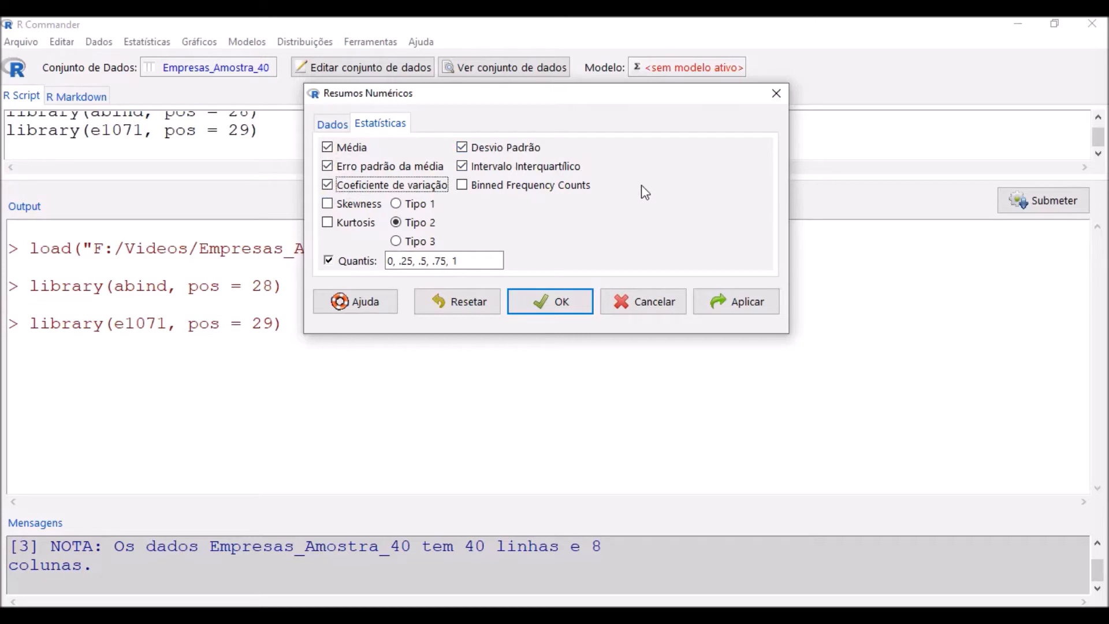
Generate the numerical summary of Valor by SatisfaçãoC and compare the two groups' sample sizes and standard deviations.
click(556, 303)
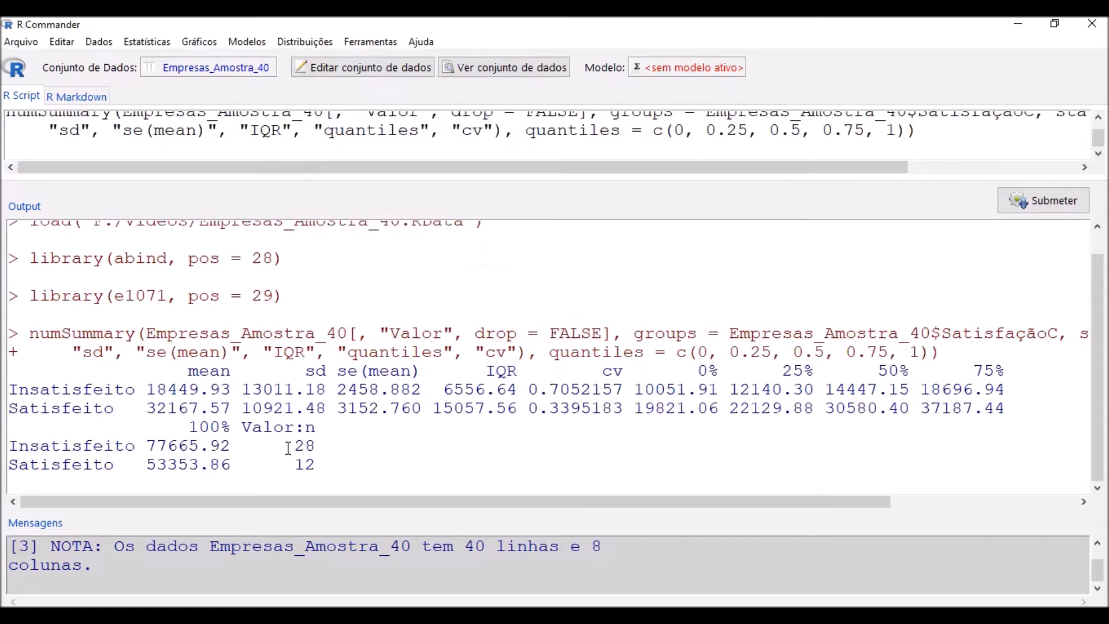
drag(293, 446, 320, 446)
drag(293, 465, 320, 468)
drag(242, 389, 329, 392)
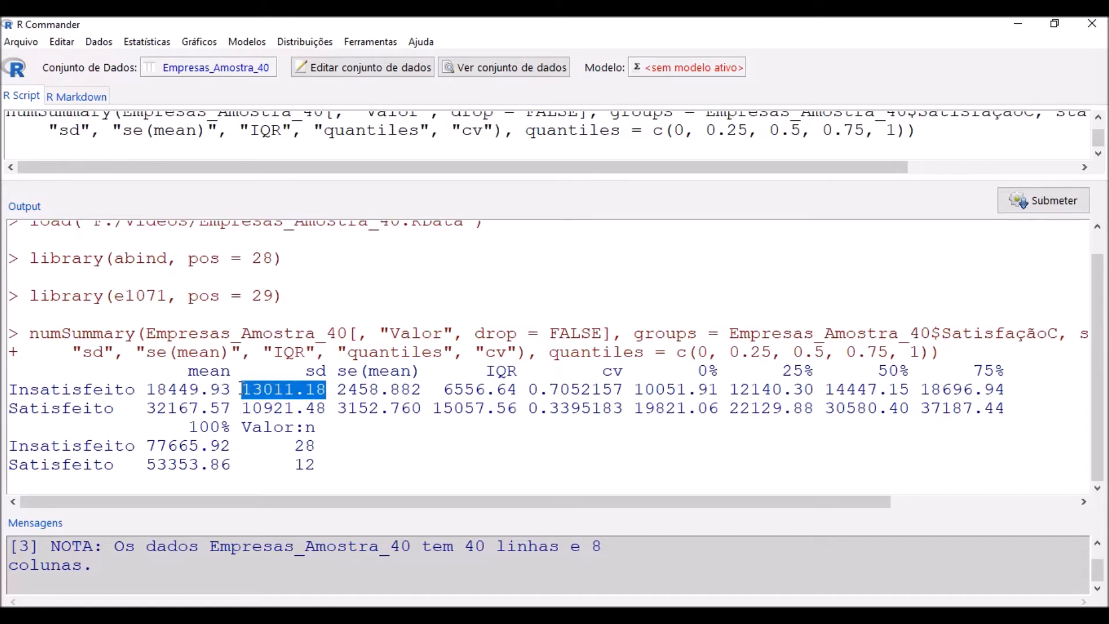
drag(240, 408, 326, 408)
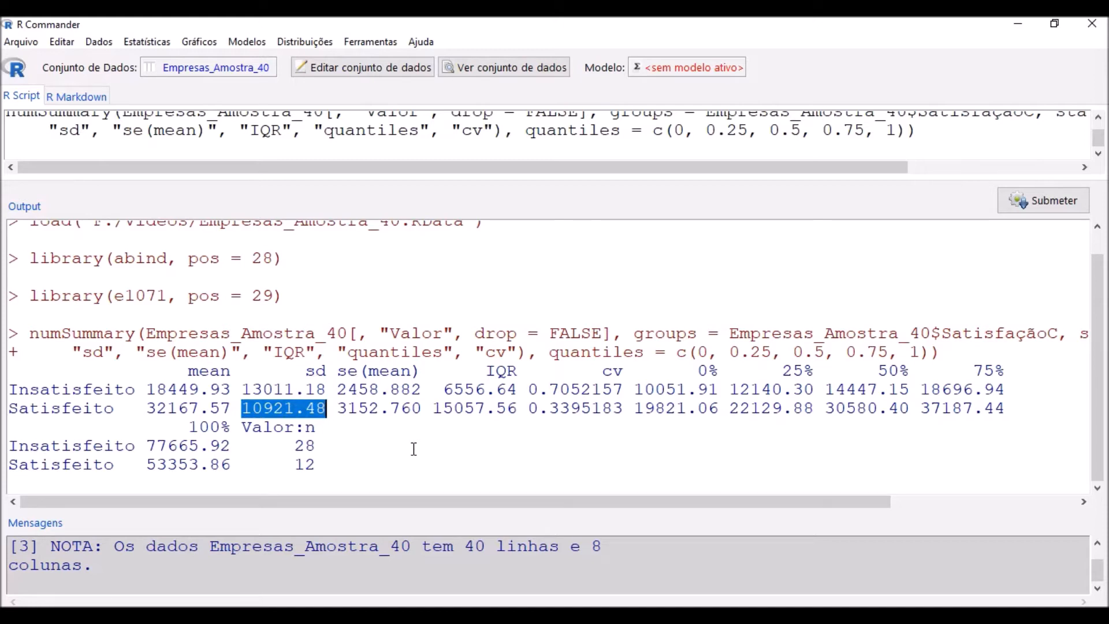
click(370, 433)
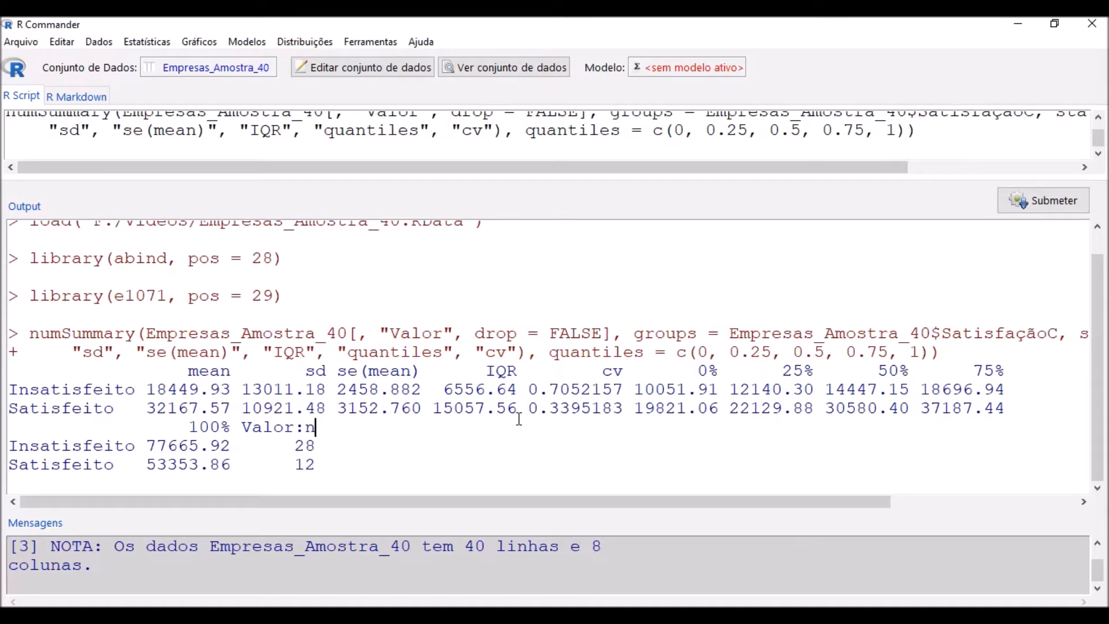
Compare the coefficients of variation of the Insatisfeito and Satisfeito groups and review the Insatisfeito sample size.
drag(527, 389, 637, 388)
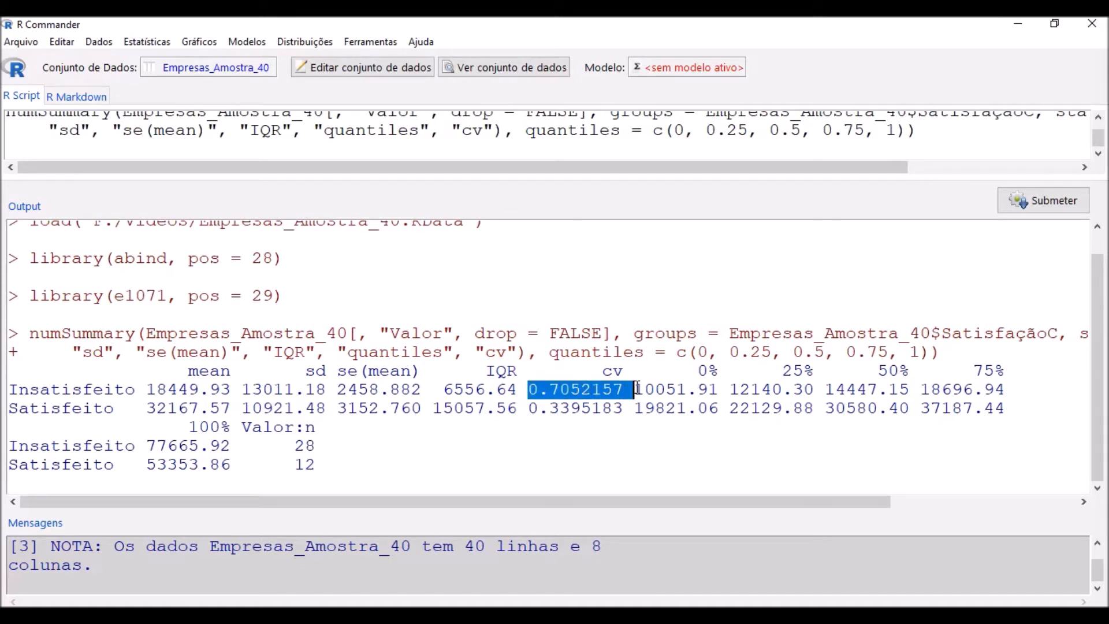
drag(528, 408, 570, 408)
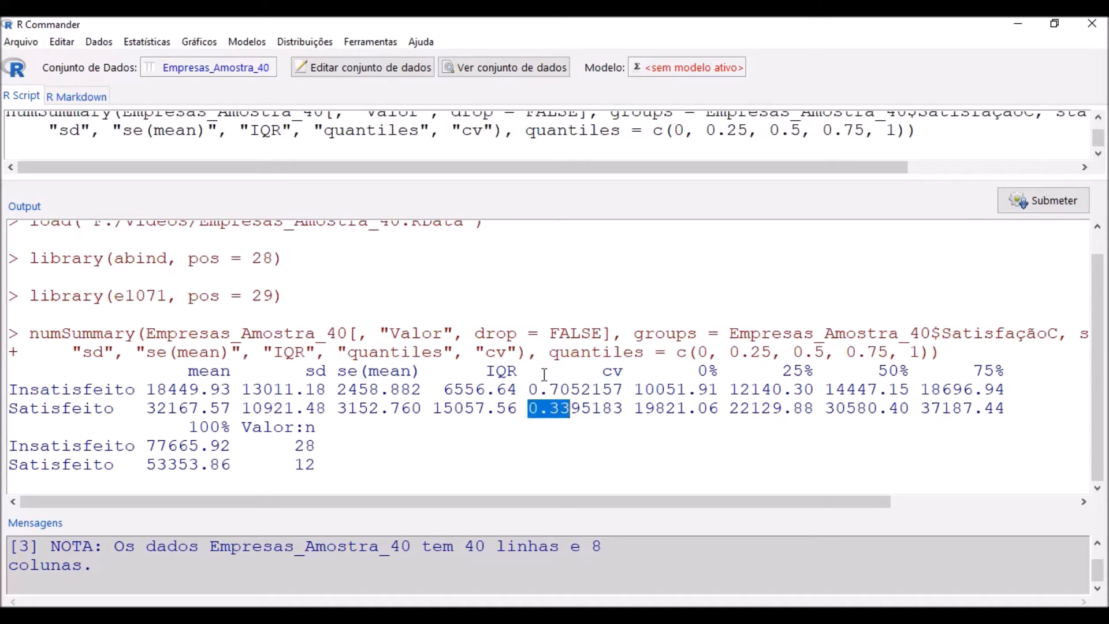
click(570, 387)
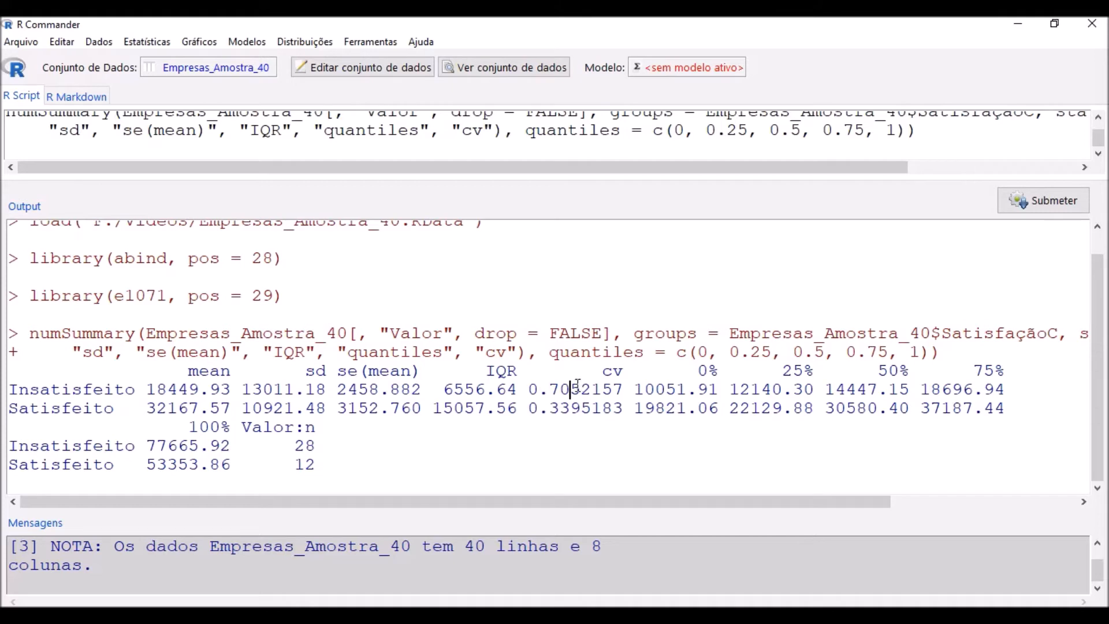
drag(296, 445, 364, 453)
Create a dot plot (Gráfico de pontos) of Valor grouped by SatisfaçãoC, leaving the plot options at their defaults.
click(201, 47)
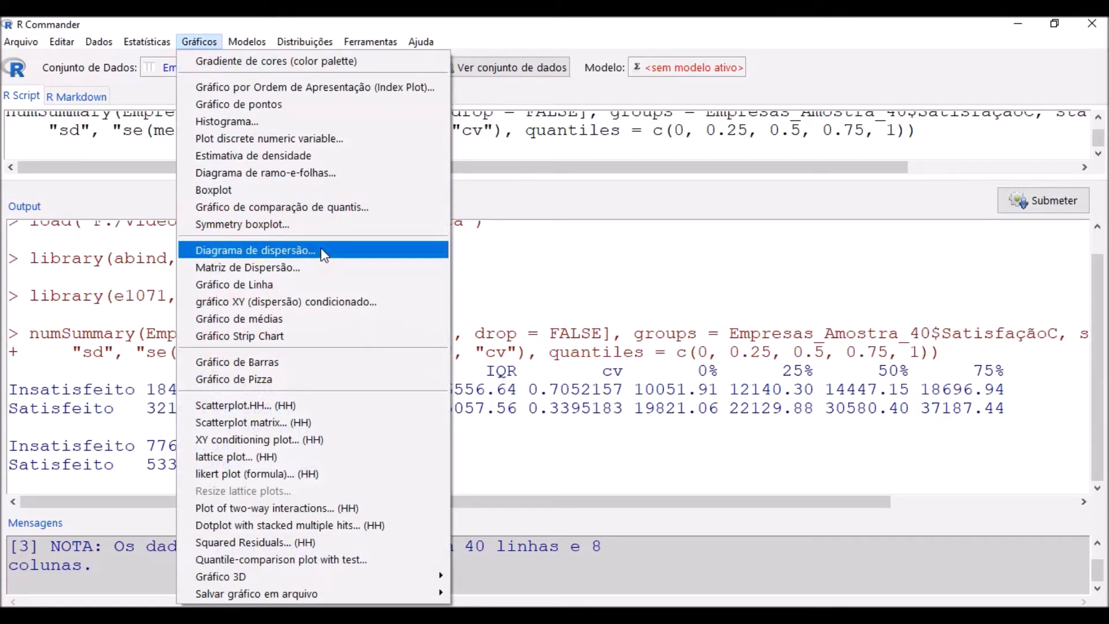
click(268, 106)
drag(188, 76, 472, 105)
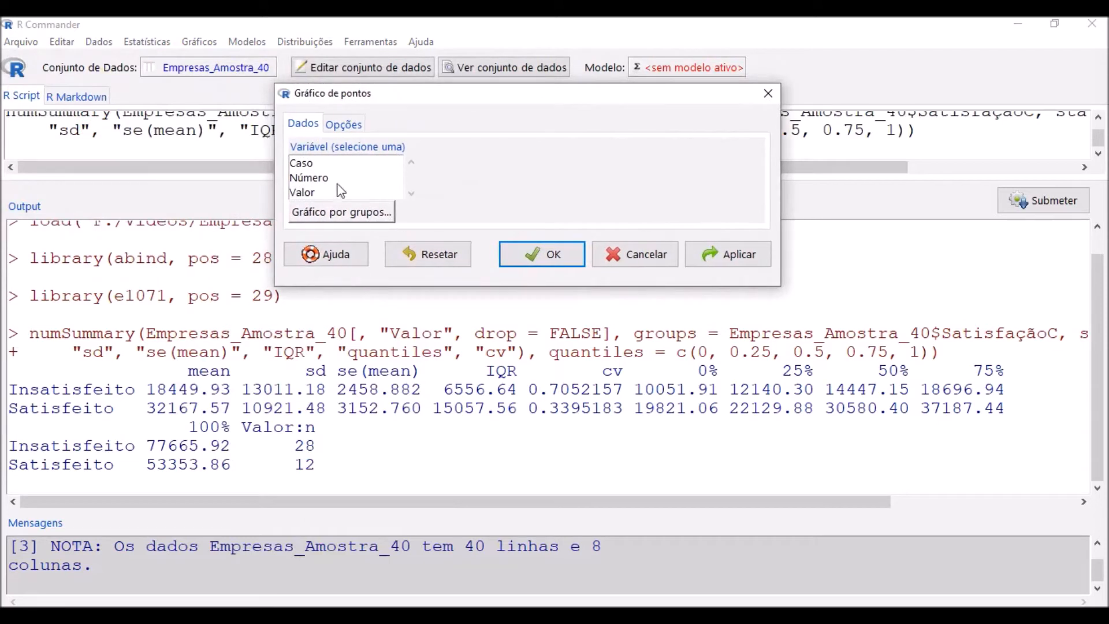
click(305, 193)
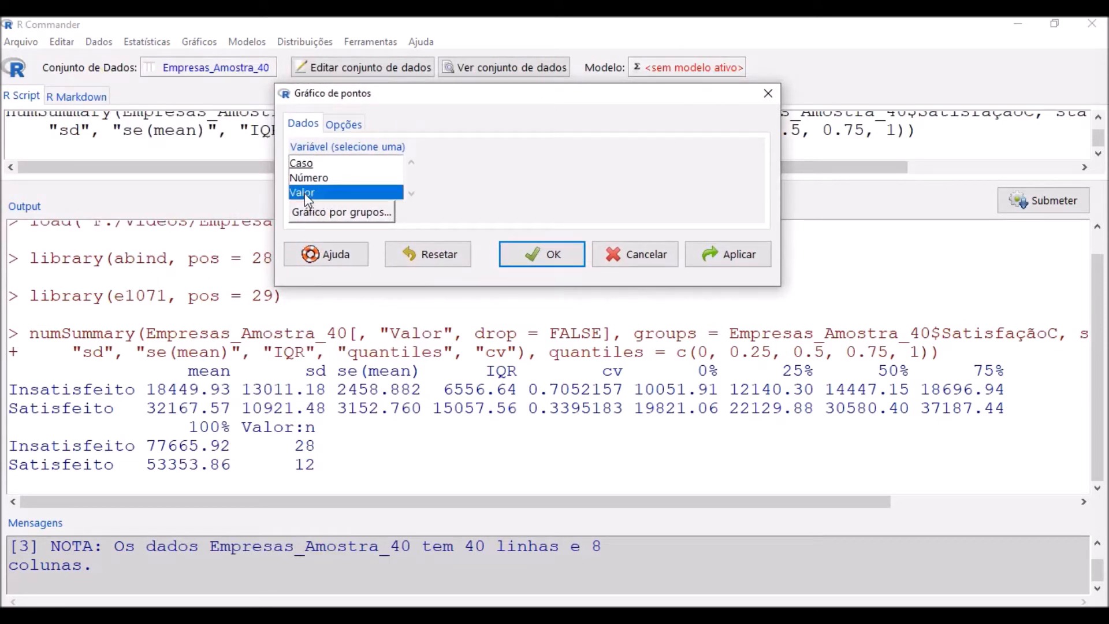
click(352, 214)
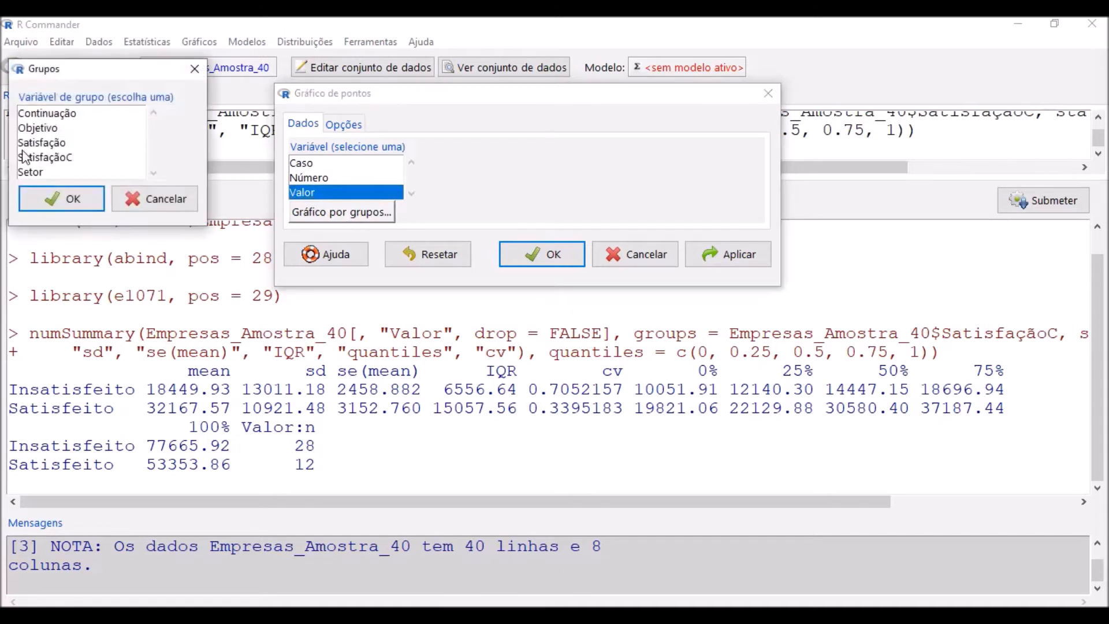
click(55, 158)
click(78, 200)
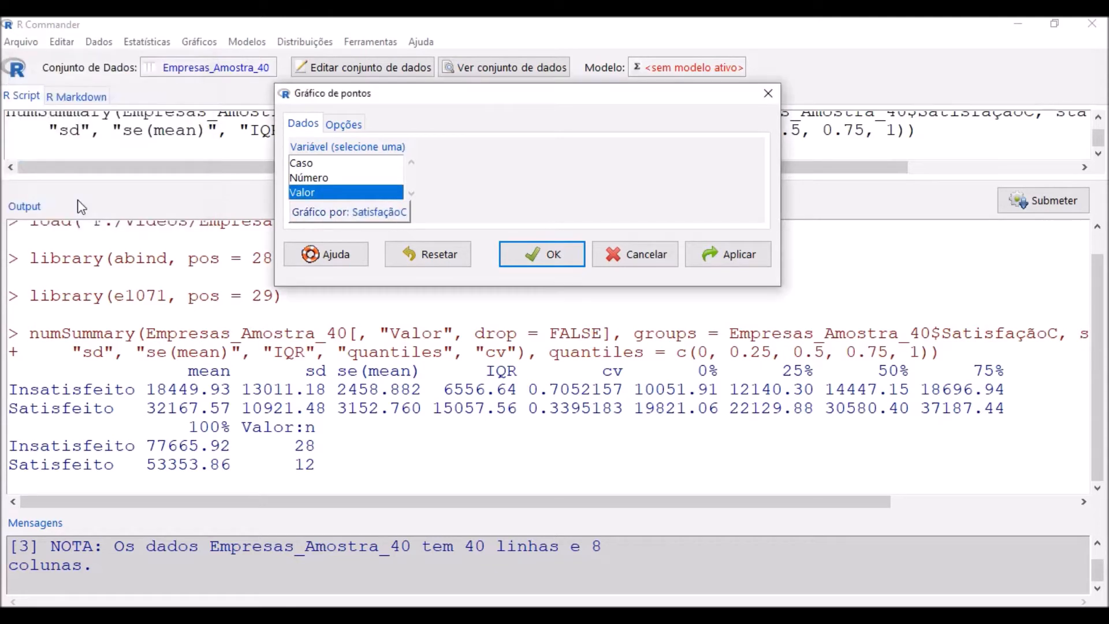
click(345, 124)
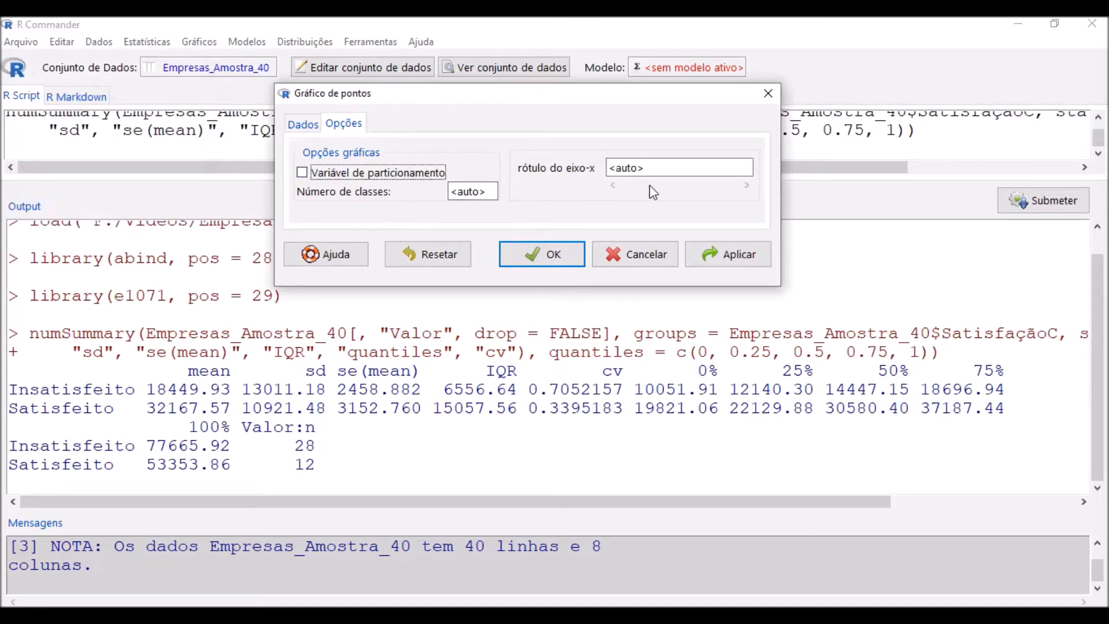
click(553, 254)
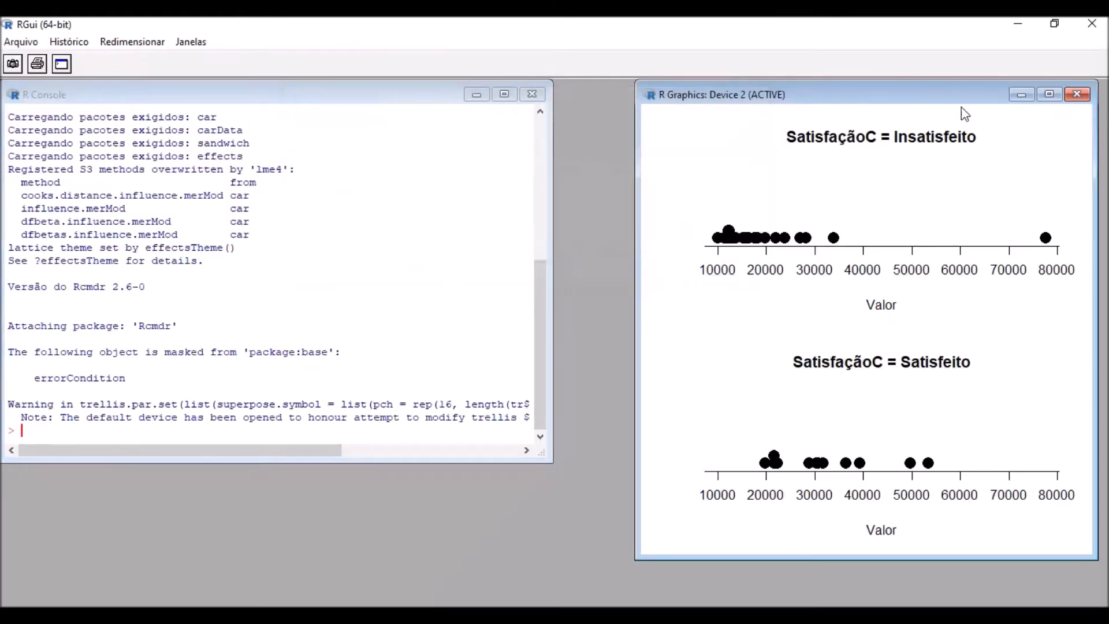
Widen the graphics window to examine the dot plots of both groups, and minimize and restore it.
drag(636, 186, 358, 196)
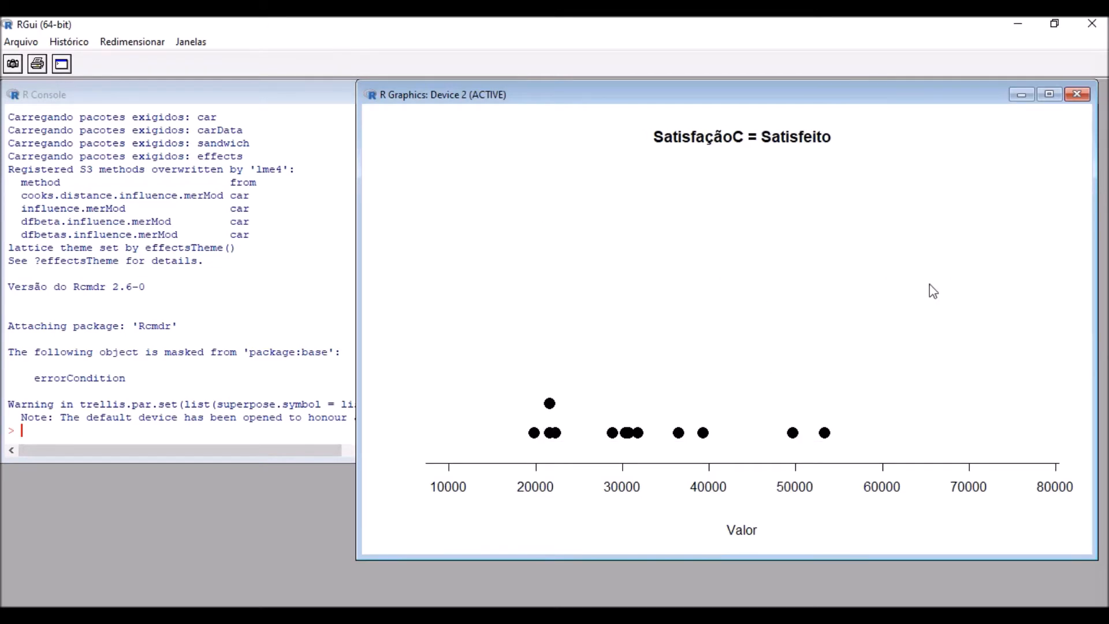
click(1021, 95)
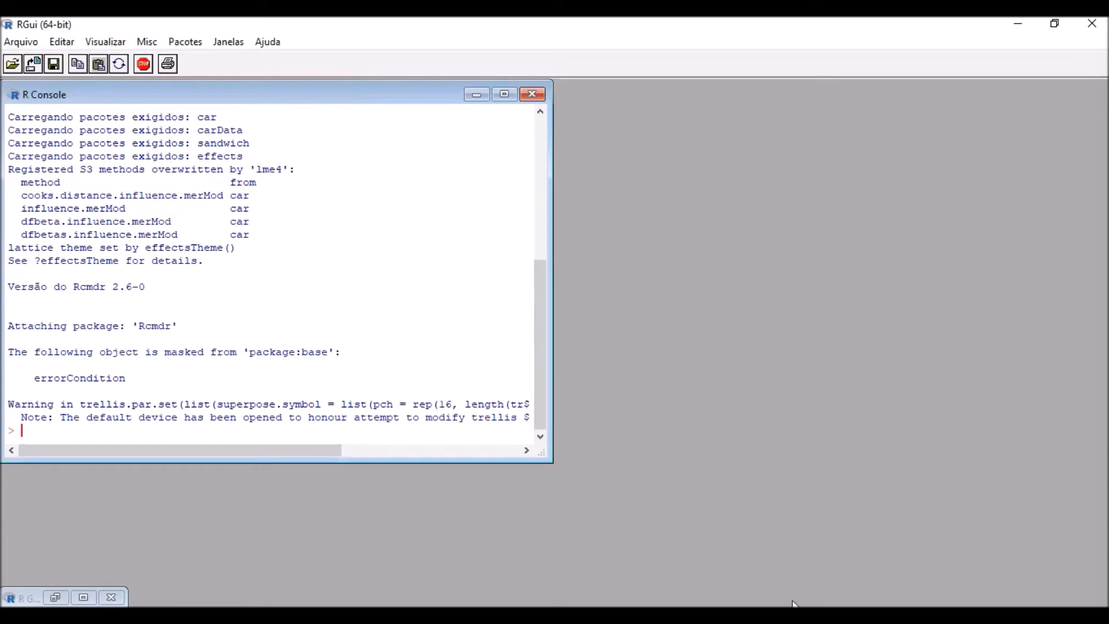
click(56, 597)
Look over the options for copying or saving the plot, minimize the graphics window and return to R Commander.
right_click(527, 271)
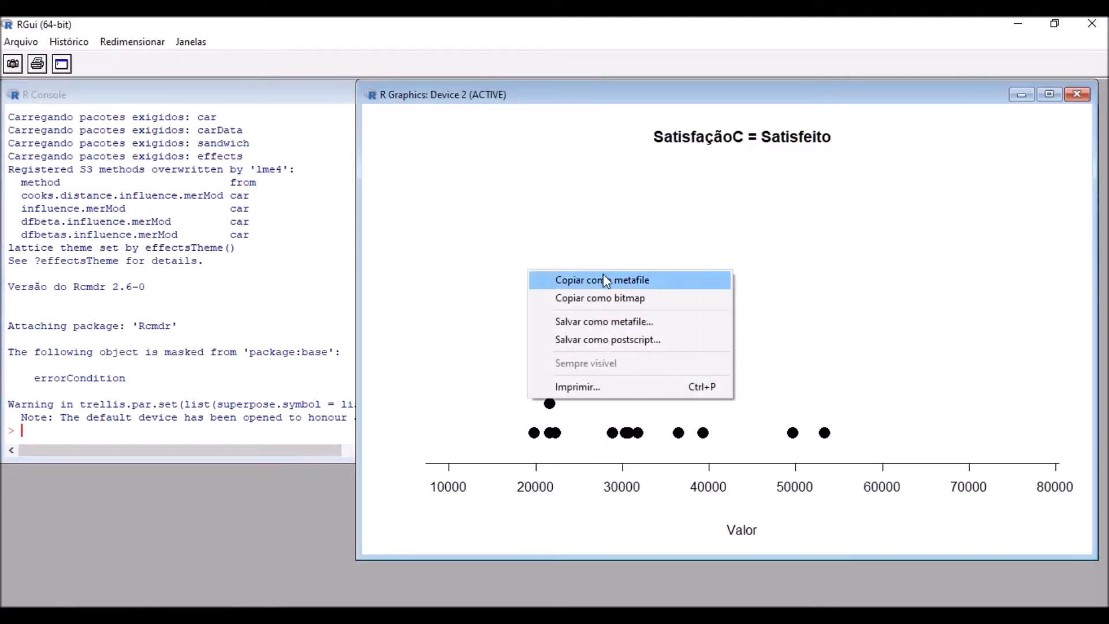
click(473, 236)
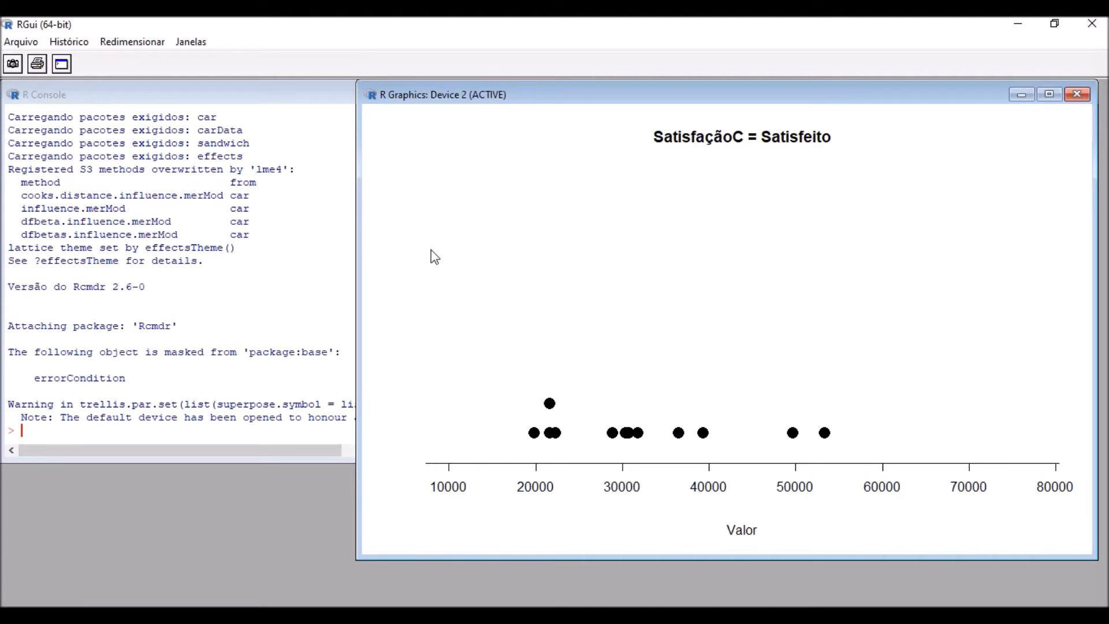
right_click(461, 250)
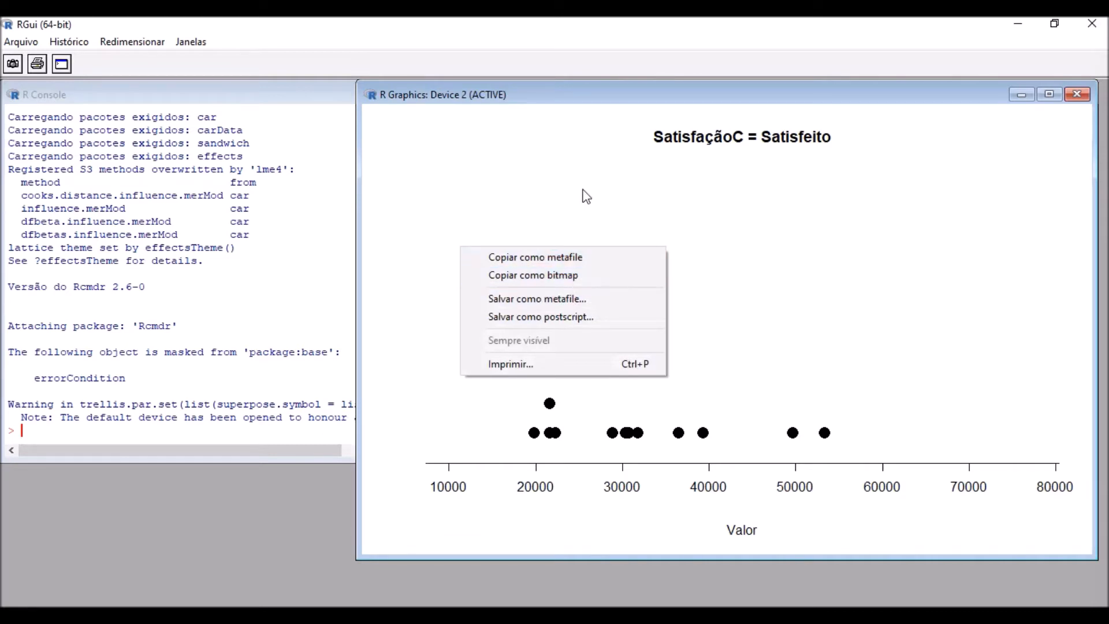
click(1021, 95)
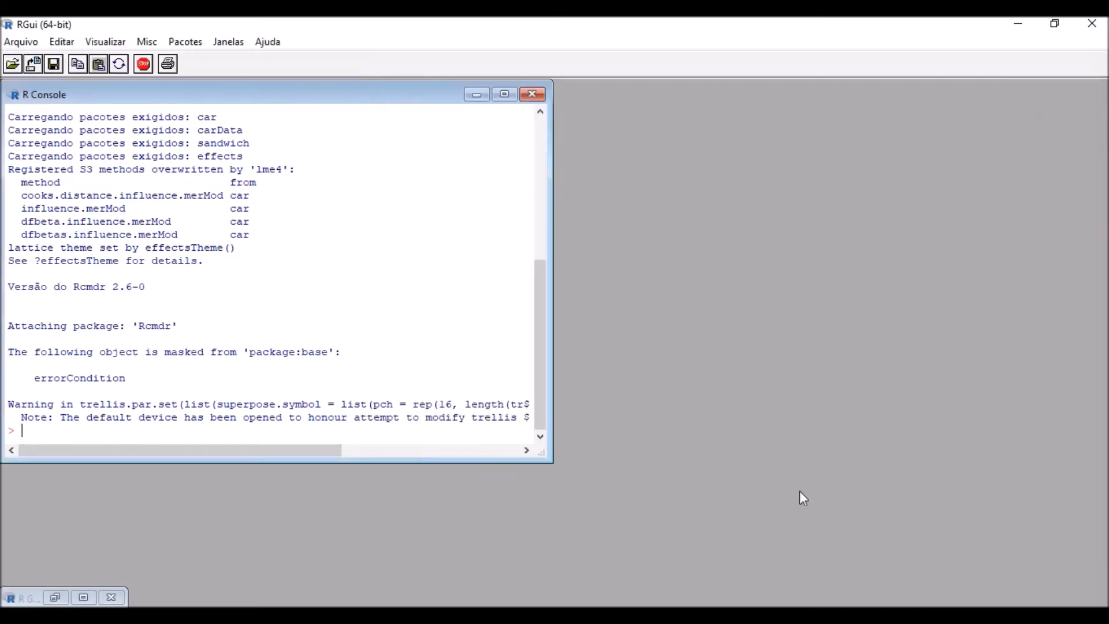
click(900, 562)
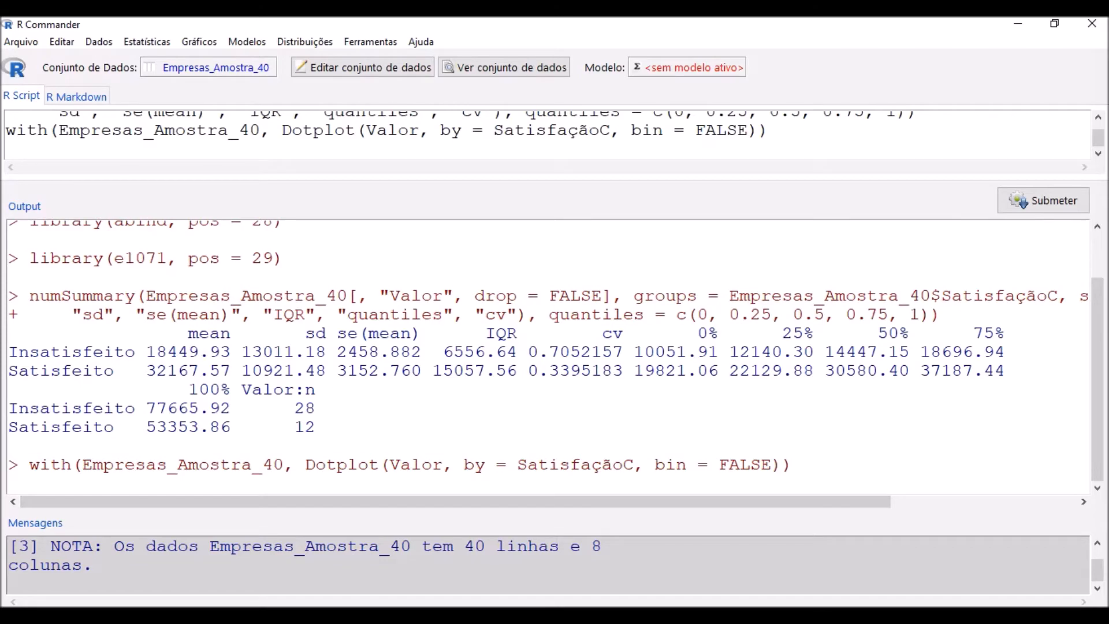
Switch to Microsoft Whiteboard and handwrite the heading "Teste F:" near the upper edge of the board.
click(838, 615)
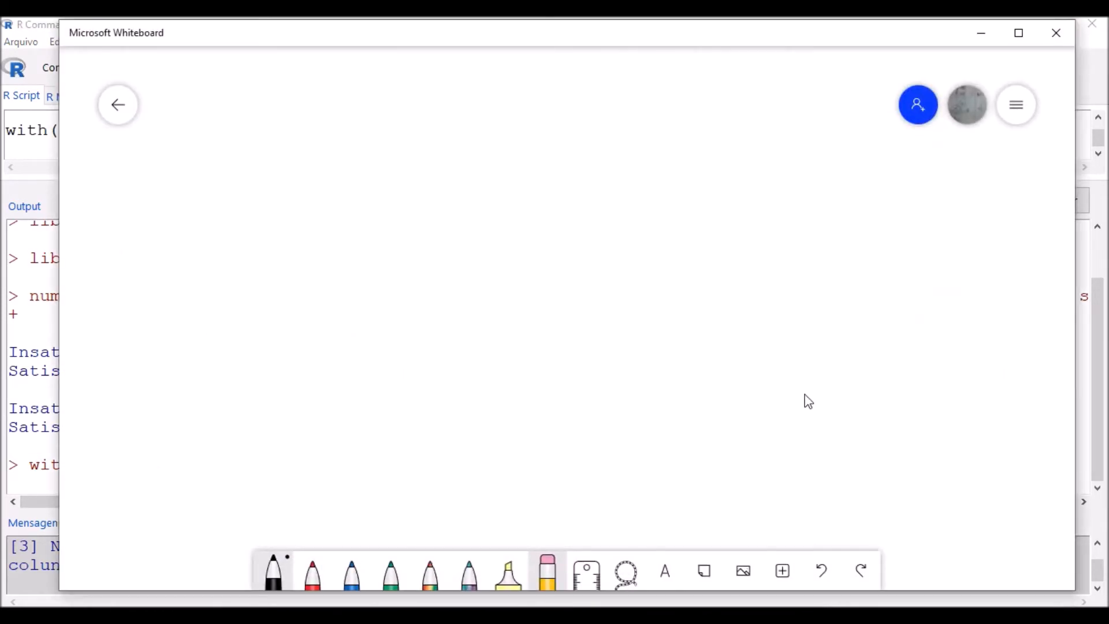
mouse_move(199, 101)
mouse_down()
mouse_move(200, 134)
mouse_move(209, 99)
mouse_move(227, 135)
mouse_up()
drag(242, 95, 245, 130)
mouse_move(238, 113)
mouse_down()
mouse_move(275, 131)
mouse_move(296, 129)
mouse_move(307, 108)
mouse_up()
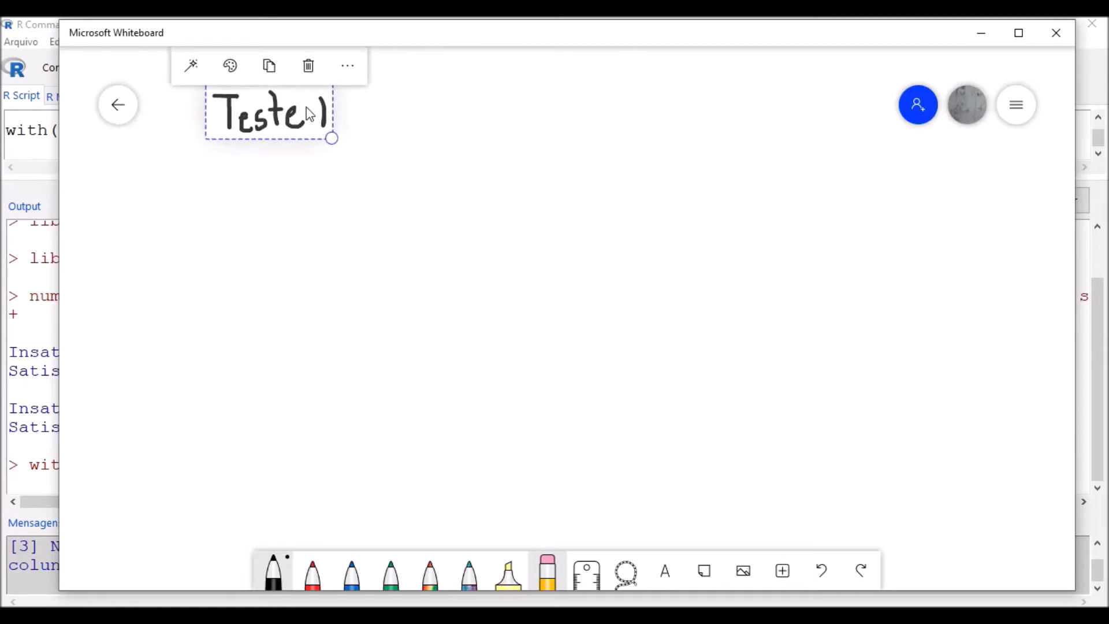
drag(322, 102, 334, 95)
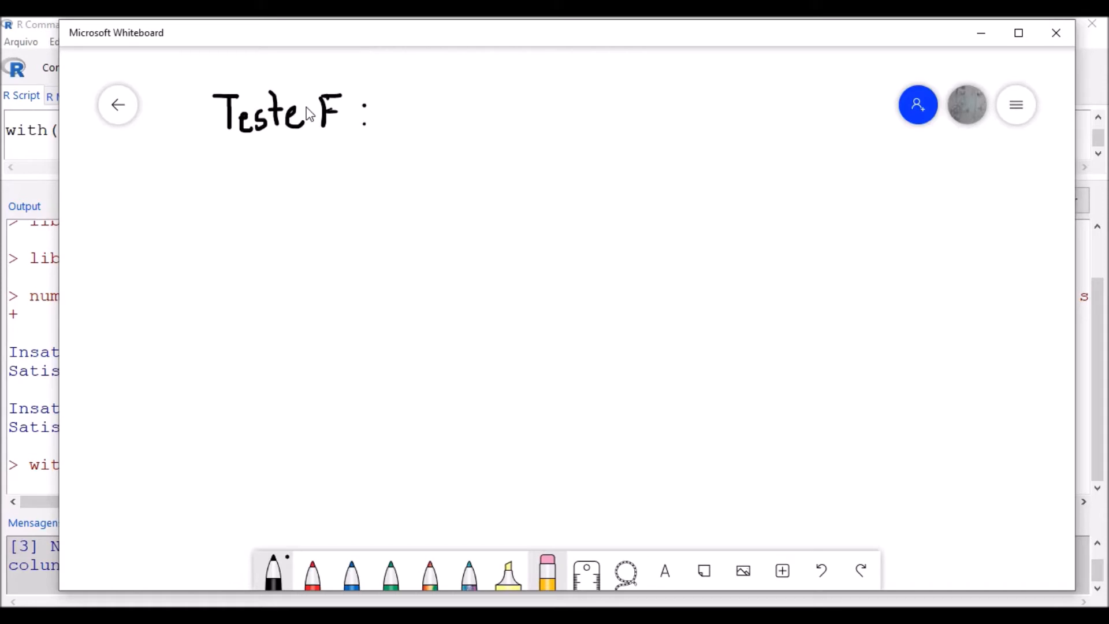
Handwrite the F test's null hypothesis "H0: σ1² = σ2²" beside the heading.
mouse_move(455, 95)
mouse_down()
mouse_move(451, 127)
mouse_move(475, 110)
mouse_up()
drag(480, 93, 481, 123)
mouse_move(496, 115)
mouse_down()
mouse_move(490, 130)
mouse_move(504, 116)
mouse_up()
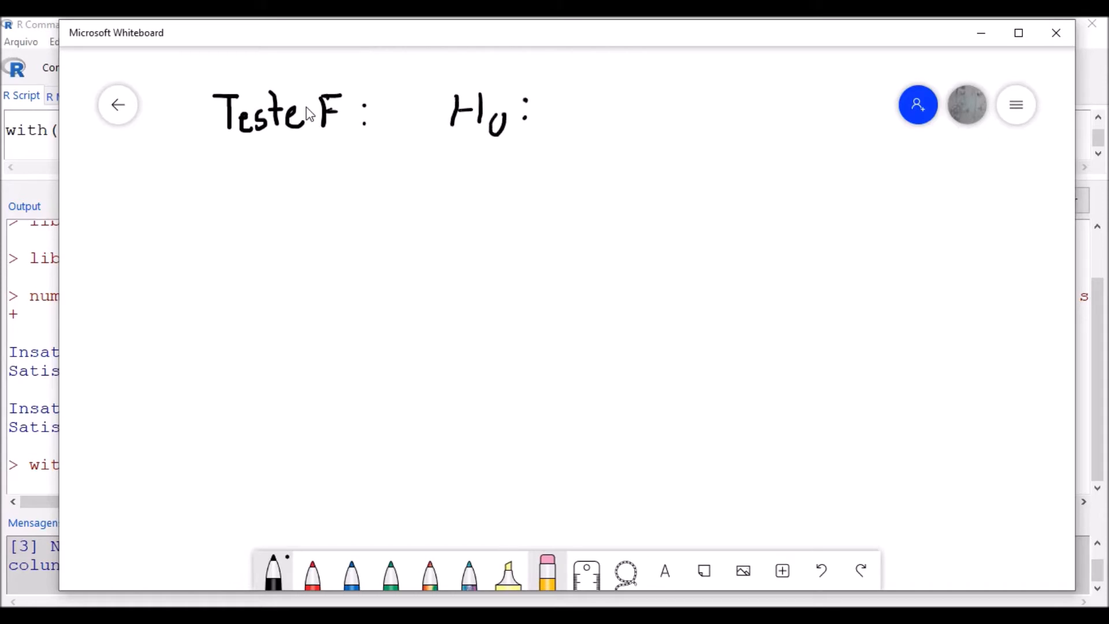
mouse_move(577, 93)
mouse_down()
mouse_move(582, 117)
mouse_move(591, 87)
mouse_move(651, 112)
mouse_up()
mouse_move(687, 94)
mouse_down()
mouse_move(676, 115)
mouse_move(698, 115)
mouse_up()
mouse_move(684, 87)
mouse_down()
mouse_move(711, 78)
mouse_move(695, 117)
mouse_move(724, 132)
mouse_up()
drag(725, 84, 748, 91)
Handwrite the two-sided alternative hypothesis "H1: σ1² ≠ σ2²" below the null hypothesis.
drag(449, 172, 449, 201)
mouse_move(451, 184)
mouse_down()
mouse_move(471, 181)
mouse_move(479, 196)
mouse_up()
drag(486, 188, 502, 206)
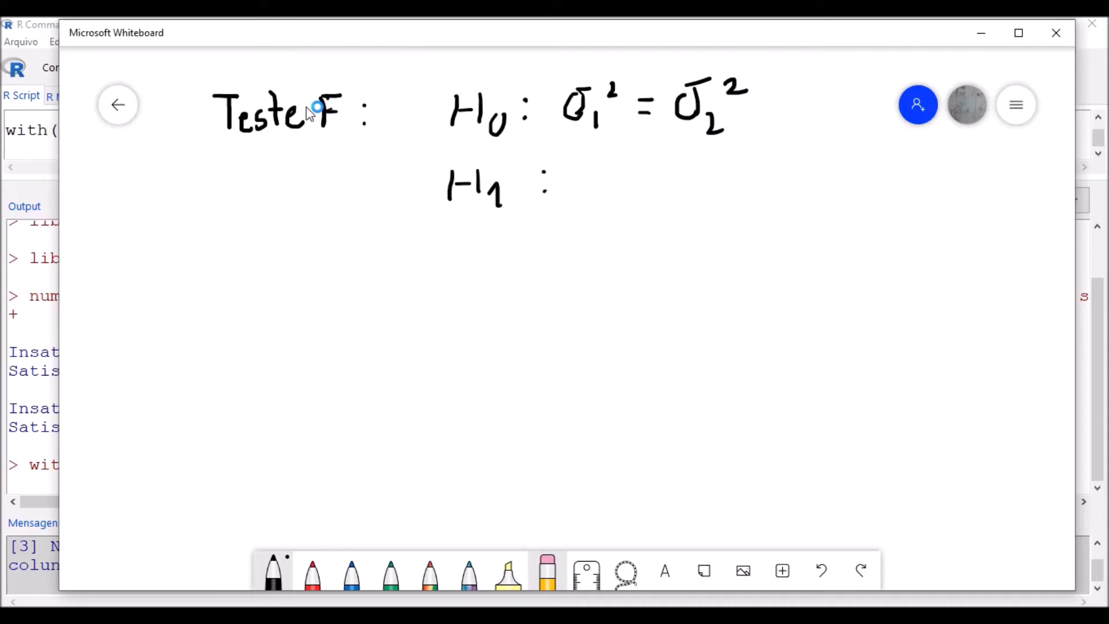
mouse_move(603, 166)
mouse_down()
mouse_move(584, 174)
mouse_move(606, 181)
mouse_move(619, 155)
mouse_move(603, 189)
mouse_move(622, 202)
mouse_move(650, 168)
mouse_move(691, 175)
mouse_up()
drag(664, 188, 686, 183)
drag(687, 159, 674, 203)
mouse_move(729, 165)
mouse_down()
mouse_move(728, 191)
mouse_move(748, 155)
mouse_move(728, 190)
mouse_move(761, 204)
mouse_up()
drag(780, 144, 799, 163)
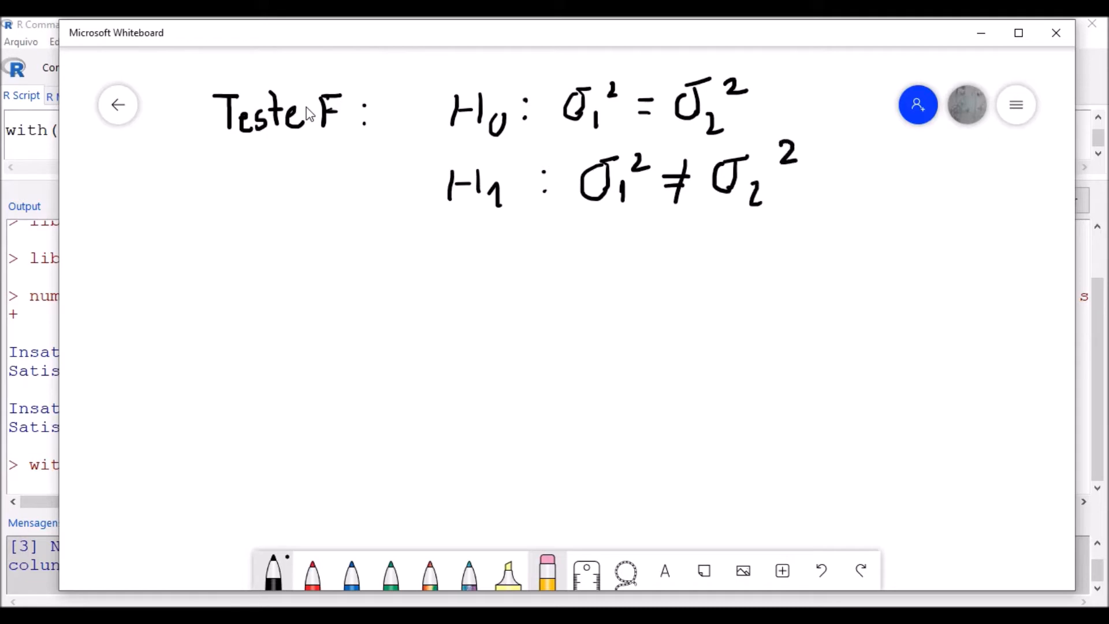
Add the one-sided alternatives "σ1² > σ2²" and "σ1² < σ2²" under the two-sided one.
mouse_move(613, 230)
mouse_down()
mouse_move(611, 261)
mouse_move(632, 223)
mouse_move(614, 258)
mouse_move(636, 269)
mouse_move(659, 239)
mouse_move(681, 255)
mouse_move(742, 259)
mouse_move(753, 219)
mouse_move(778, 231)
mouse_move(762, 270)
mouse_up()
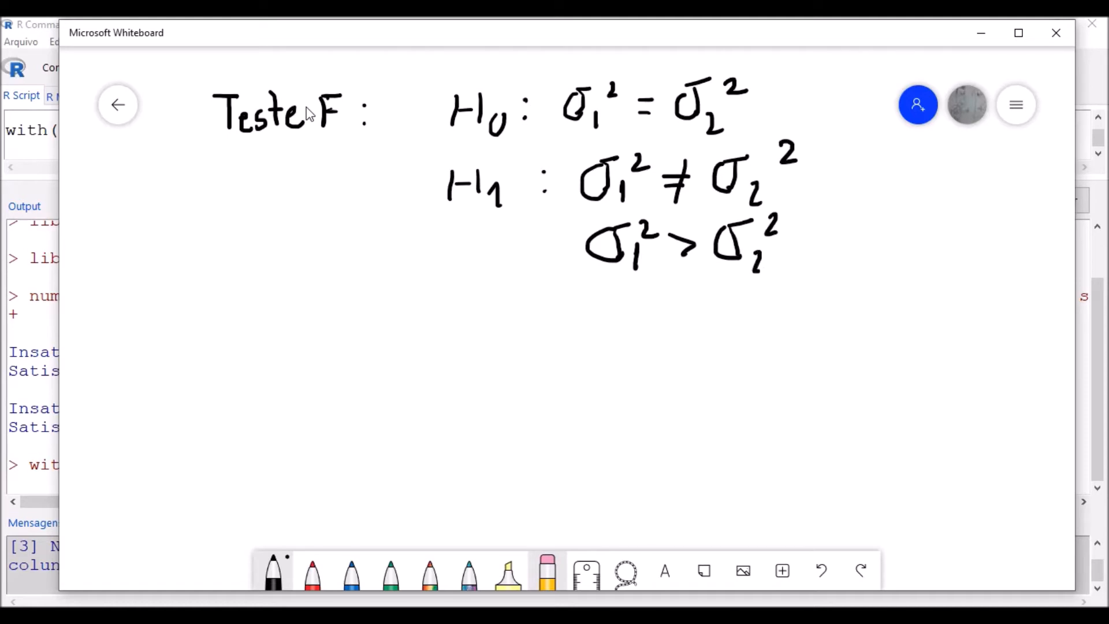
mouse_move(602, 292)
mouse_down()
mouse_move(604, 318)
mouse_move(624, 286)
mouse_up()
drag(614, 293, 611, 319)
mouse_move(637, 280)
mouse_down()
mouse_move(647, 295)
mouse_move(632, 332)
mouse_up()
mouse_move(690, 288)
mouse_down()
mouse_move(693, 311)
mouse_move(738, 316)
mouse_move(753, 285)
mouse_move(735, 315)
mouse_up()
drag(758, 310, 763, 318)
drag(774, 279, 789, 296)
Handwrite the heading "Testes" below the F test notes, with arrows leading to "Bartlett" and "Levene".
mouse_move(224, 341)
mouse_down()
mouse_move(222, 387)
mouse_move(235, 333)
mouse_up()
drag(237, 378, 264, 389)
drag(283, 344, 281, 384)
mouse_move(273, 366)
mouse_down()
mouse_move(300, 364)
mouse_move(313, 382)
mouse_move(336, 356)
mouse_move(323, 384)
mouse_up()
mouse_move(250, 425)
mouse_down()
mouse_move(273, 411)
mouse_move(302, 423)
mouse_up()
mouse_move(301, 399)
mouse_down()
mouse_move(304, 425)
mouse_move(351, 407)
mouse_up()
drag(362, 392, 368, 420)
mouse_move(355, 404)
mouse_down()
mouse_move(373, 399)
mouse_move(379, 420)
mouse_move(408, 414)
mouse_up()
mouse_move(406, 396)
mouse_down()
mouse_move(422, 390)
mouse_move(433, 413)
mouse_move(440, 392)
mouse_up()
mouse_move(255, 427)
mouse_down()
mouse_move(329, 464)
mouse_move(360, 445)
mouse_move(379, 460)
mouse_move(389, 449)
mouse_move(408, 457)
mouse_up()
mouse_move(425, 440)
mouse_down()
mouse_move(415, 456)
mouse_move(434, 456)
mouse_up()
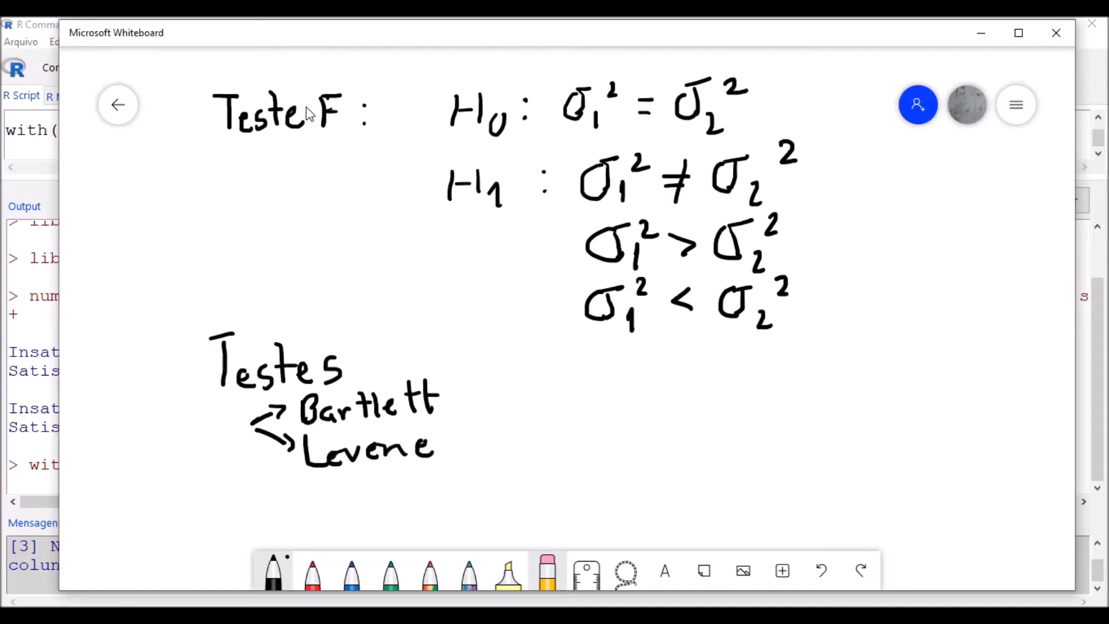
Handwrite the null hypothesis "H0: variâncias iguais" beside the Bartlett and Levene tests.
drag(520, 370, 519, 401)
mouse_move(521, 390)
mouse_down()
mouse_move(540, 387)
mouse_move(539, 402)
mouse_up()
mouse_move(559, 387)
mouse_down()
mouse_move(552, 403)
mouse_move(562, 388)
mouse_move(635, 364)
mouse_move(658, 388)
mouse_move(673, 370)
mouse_up()
click(585, 376)
drag(690, 365, 692, 385)
drag(705, 371, 720, 384)
mouse_move(704, 361)
mouse_down()
mouse_move(710, 351)
mouse_move(721, 361)
mouse_up()
mouse_move(725, 378)
mouse_down()
mouse_move(736, 366)
mouse_move(751, 380)
mouse_up()
mouse_move(768, 365)
mouse_down()
mouse_move(757, 380)
mouse_move(771, 378)
mouse_up()
drag(774, 362, 798, 367)
mouse_move(812, 354)
mouse_down()
mouse_move(804, 376)
mouse_move(850, 374)
mouse_move(866, 398)
mouse_move(910, 370)
mouse_move(941, 371)
mouse_up()
click(849, 357)
mouse_move(940, 354)
mouse_down()
mouse_move(959, 349)
mouse_move(945, 371)
mouse_up()
Handwrite the alternative hypothesis "H1: variâncias diferentes" beneath "H0: variâncias iguais".
drag(520, 422, 517, 455)
mouse_move(522, 445)
mouse_down()
mouse_move(535, 443)
mouse_move(535, 456)
mouse_up()
drag(545, 439, 550, 460)
click(580, 430)
click(584, 448)
mouse_move(625, 429)
mouse_down()
mouse_move(643, 428)
mouse_move(666, 449)
mouse_up()
mouse_move(671, 434)
mouse_down()
mouse_move(676, 450)
mouse_move(688, 429)
mouse_up()
drag(696, 432, 696, 446)
mouse_move(698, 425)
mouse_down()
mouse_move(725, 448)
mouse_move(722, 420)
mouse_move(757, 440)
mouse_move(889, 442)
mouse_move(907, 453)
mouse_move(914, 430)
mouse_move(932, 438)
mouse_move(941, 419)
mouse_up()
click(890, 423)
mouse_move(955, 420)
mouse_down()
mouse_move(952, 439)
mouse_move(976, 435)
mouse_up()
mouse_move(980, 400)
mouse_down()
mouse_move(982, 433)
mouse_move(1000, 410)
mouse_up()
mouse_move(989, 428)
mouse_down()
mouse_move(1003, 433)
mouse_move(1019, 404)
mouse_move(992, 431)
mouse_up()
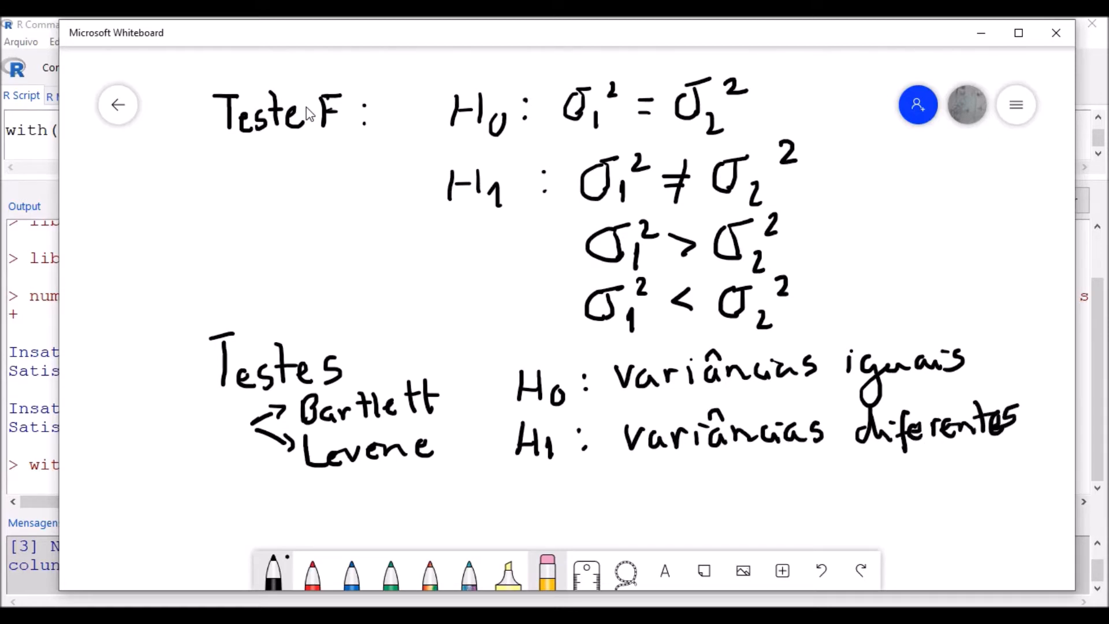
Handwrite the significance level "α = 0,05 (5%)" between the F test heading and the Testes heading.
mouse_move(319, 255)
mouse_down()
mouse_move(273, 269)
mouse_move(312, 277)
mouse_move(345, 257)
mouse_up()
drag(329, 267, 345, 266)
mouse_move(369, 247)
mouse_down()
mouse_move(361, 272)
mouse_move(372, 247)
mouse_up()
drag(386, 271, 379, 287)
mouse_move(411, 247)
mouse_down()
mouse_move(398, 260)
mouse_move(411, 247)
mouse_up()
drag(421, 243, 436, 238)
mouse_move(424, 242)
mouse_down()
mouse_move(423, 276)
mouse_move(393, 317)
mouse_move(435, 301)
mouse_up()
mouse_move(443, 290)
mouse_down()
mouse_move(430, 314)
mouse_move(458, 318)
mouse_up()
click(443, 310)
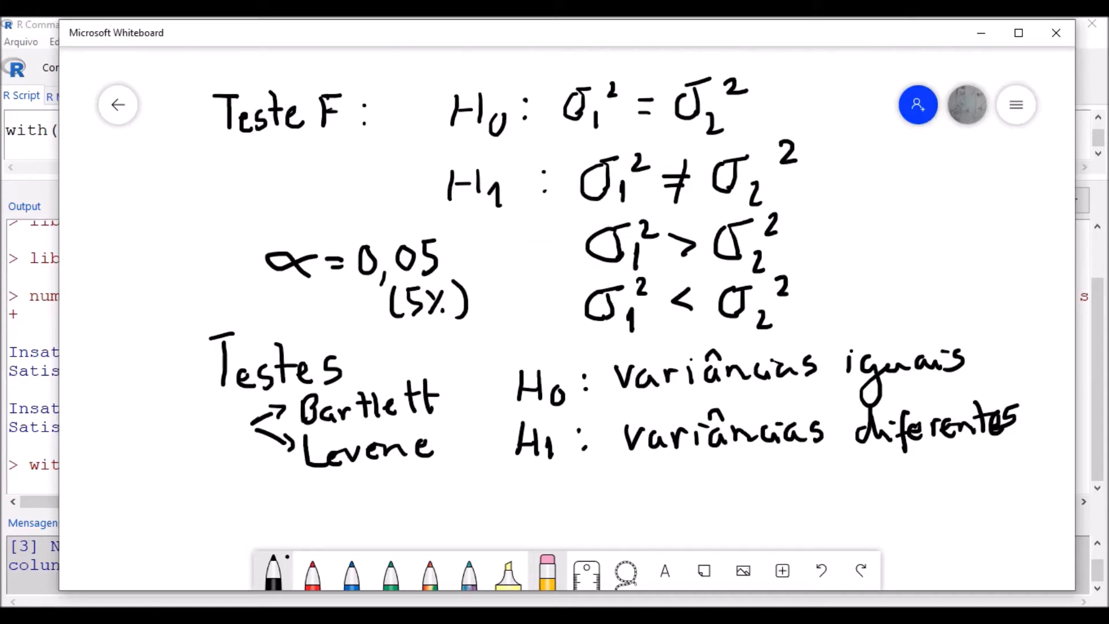
Switch to R Commander and set up a two-variance F test with SatisfaçãoC as the groups and Valor as the response variable.
click(982, 34)
click(148, 43)
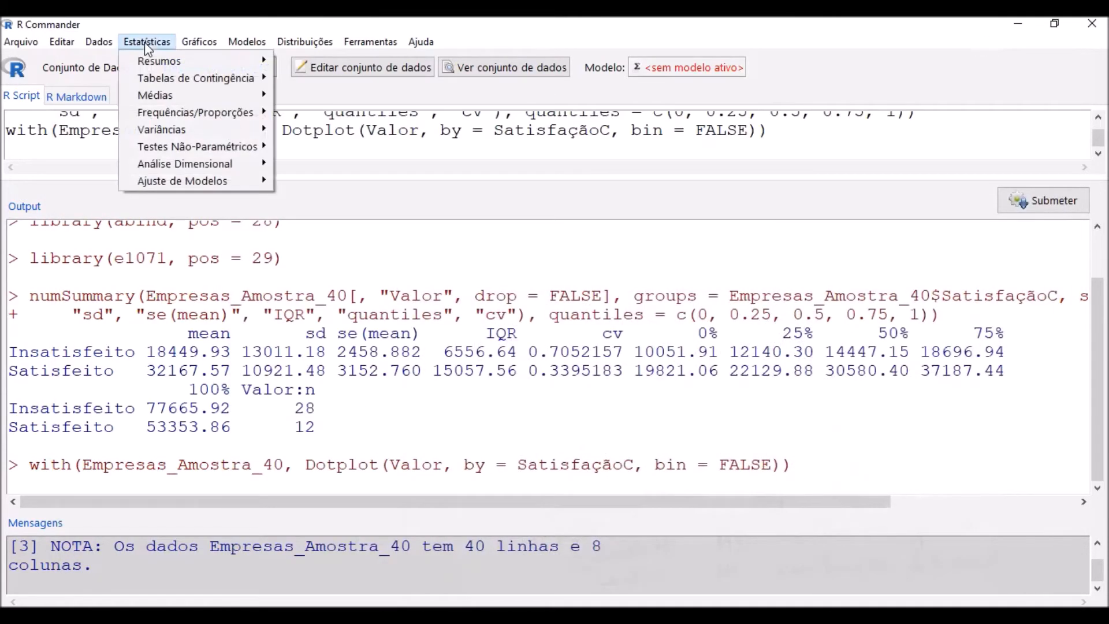
mouse_move(151, 68)
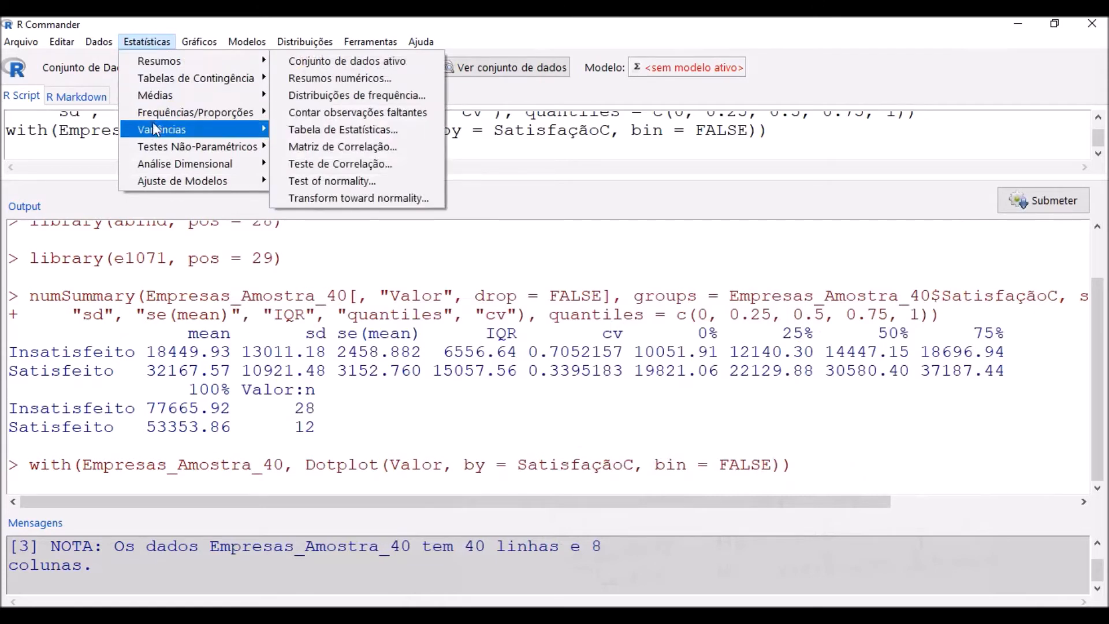
mouse_move(153, 130)
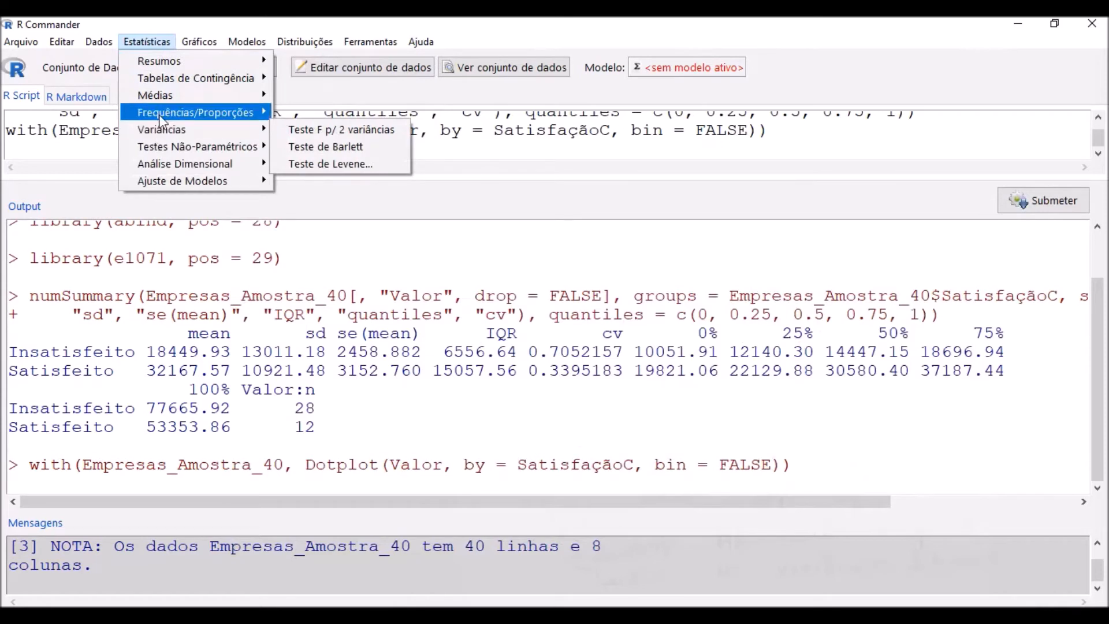
mouse_move(168, 92)
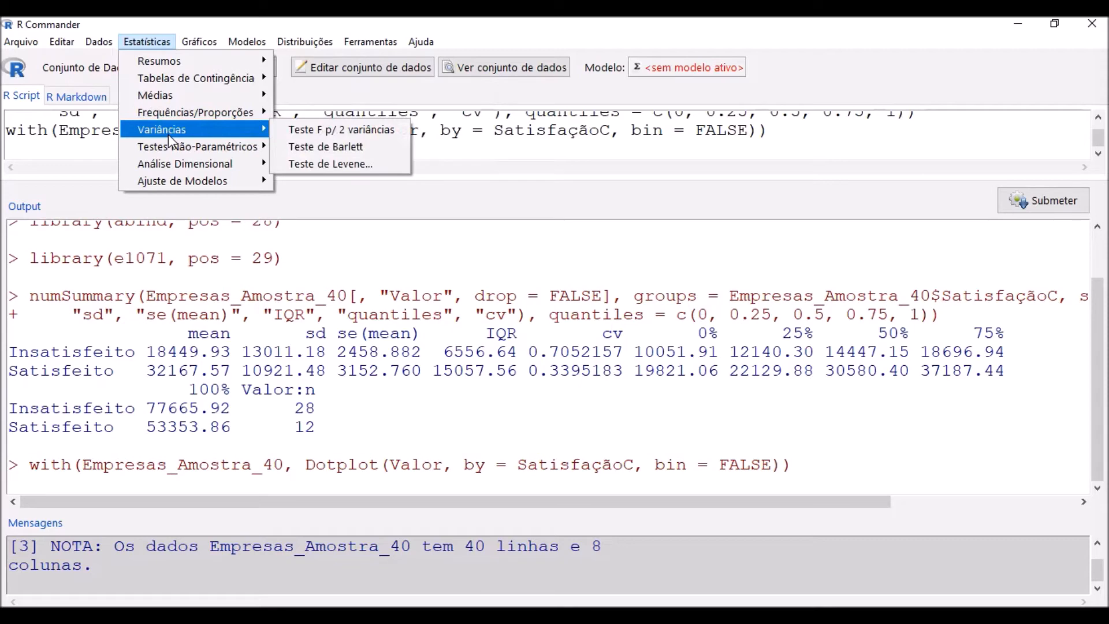
click(332, 129)
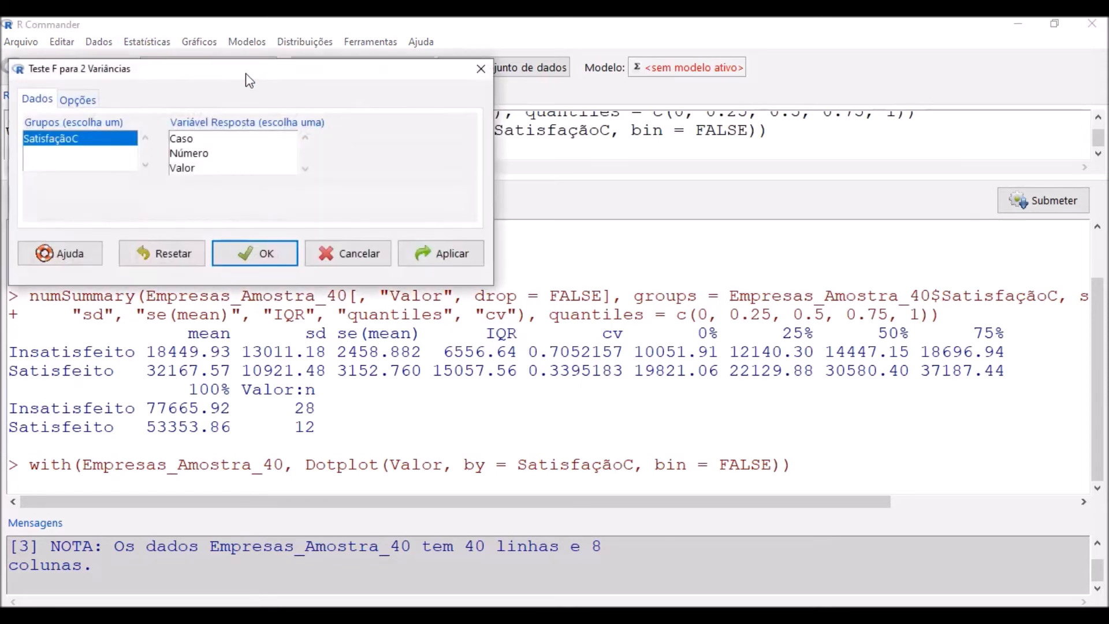
drag(354, 92, 467, 114)
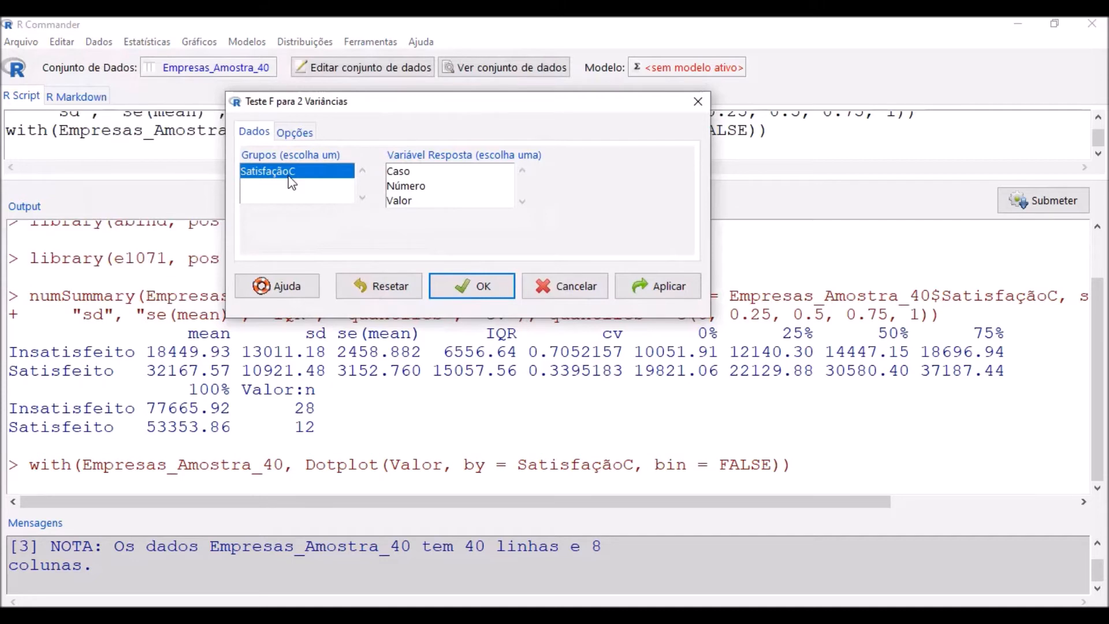
click(404, 201)
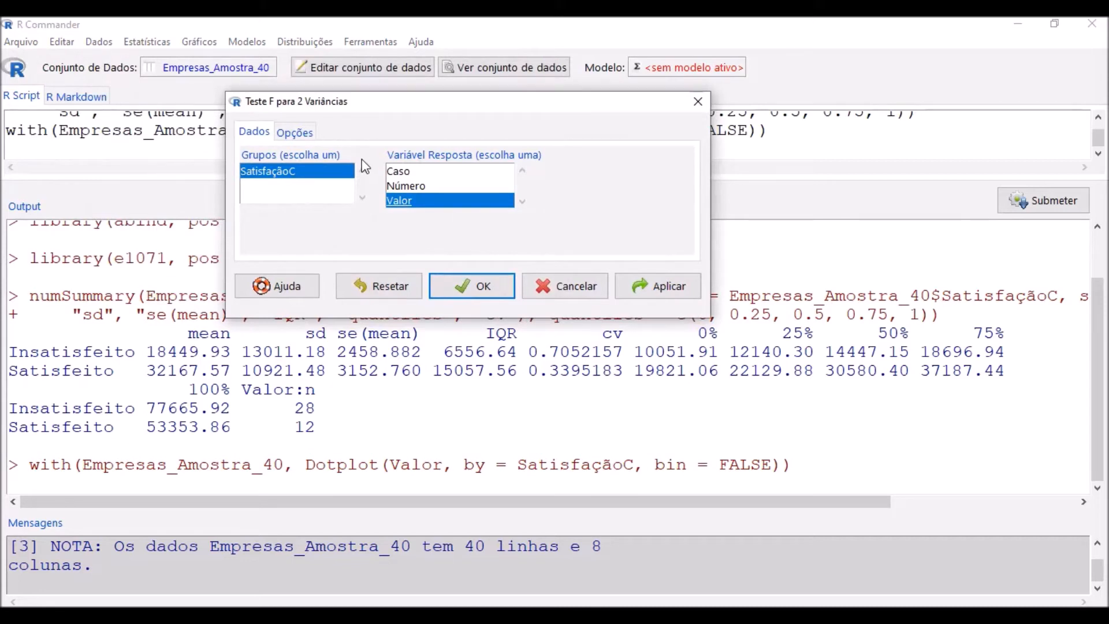
Run the F test with a bilateral alternative hypothesis and a confidence level of .95.
click(294, 133)
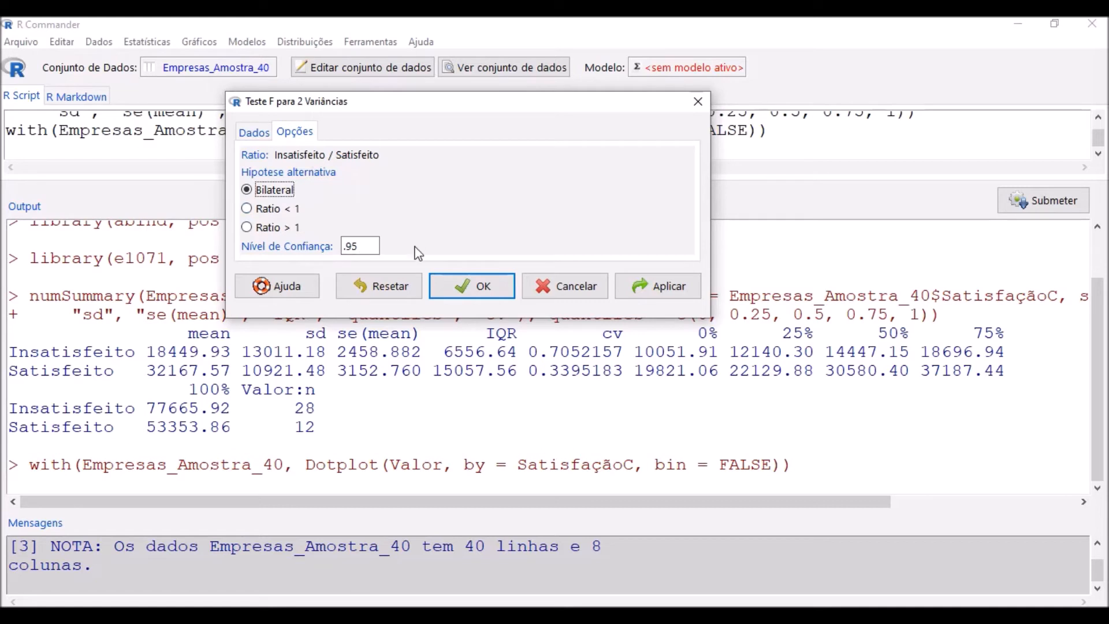
click(344, 246)
drag(344, 246, 347, 245)
click(371, 242)
click(482, 292)
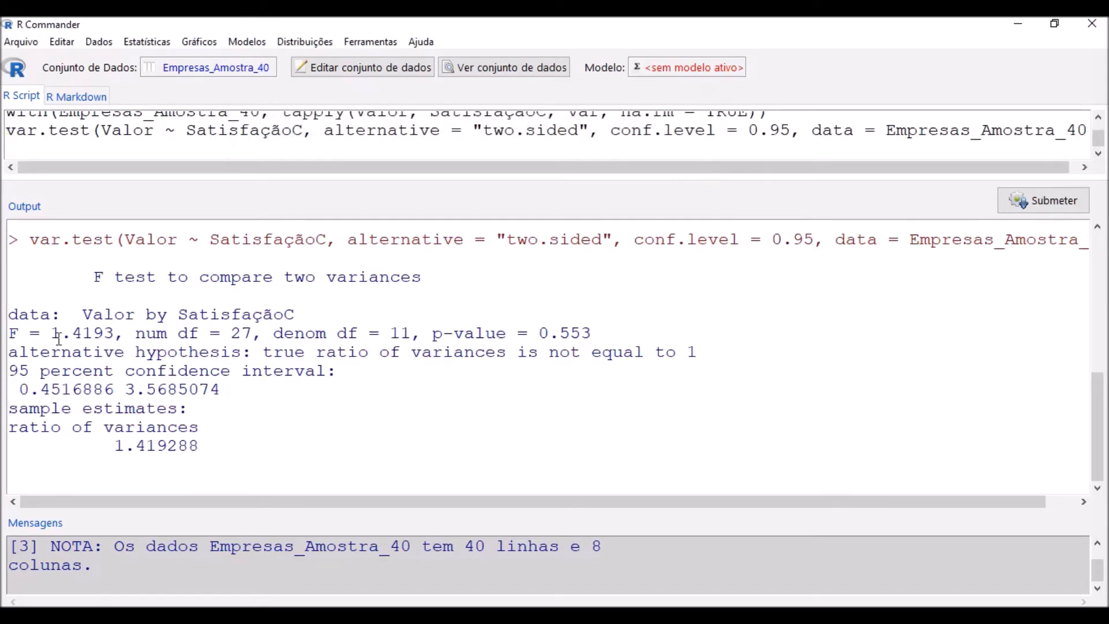
Examine the F test output: F statistic, degrees of freedom, p-value, alternative hypothesis and ratio of variances.
drag(50, 333, 114, 333)
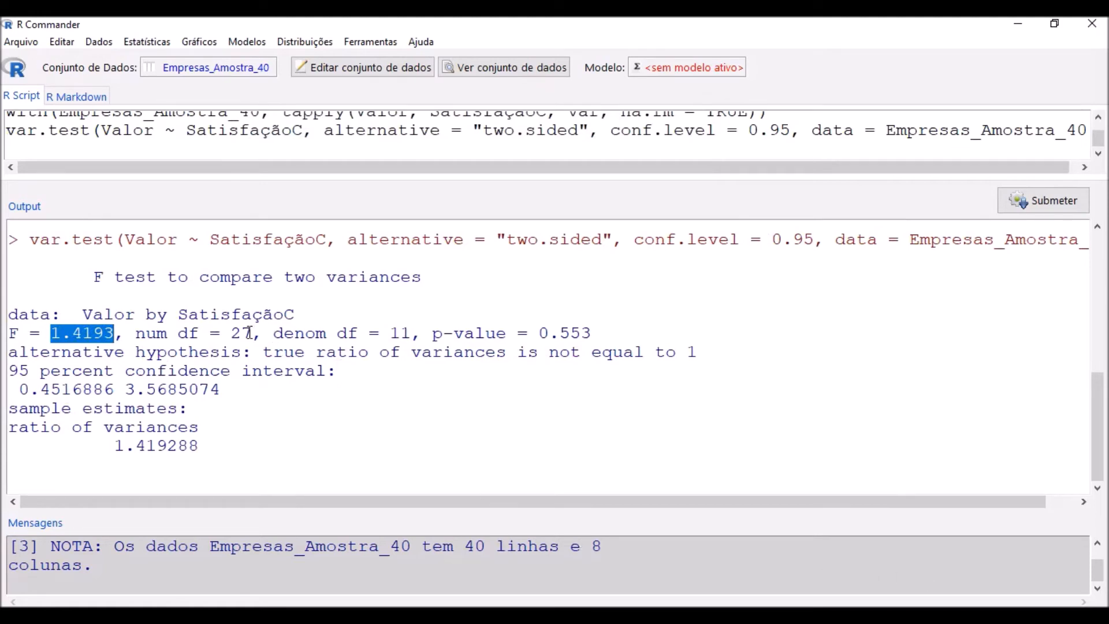
drag(231, 333, 251, 333)
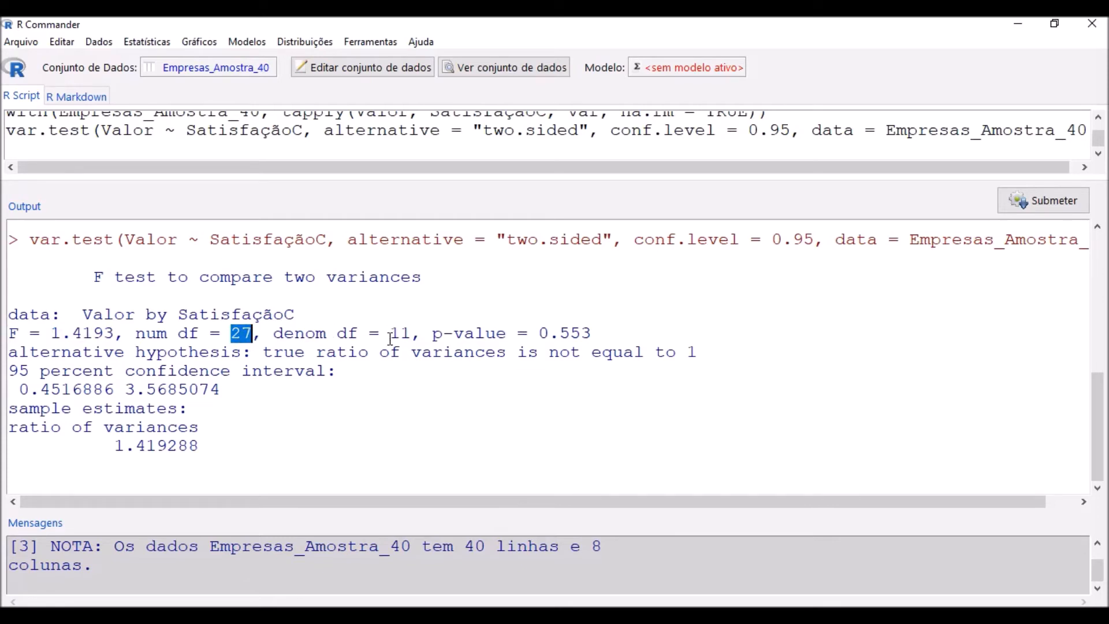
drag(390, 333, 411, 333)
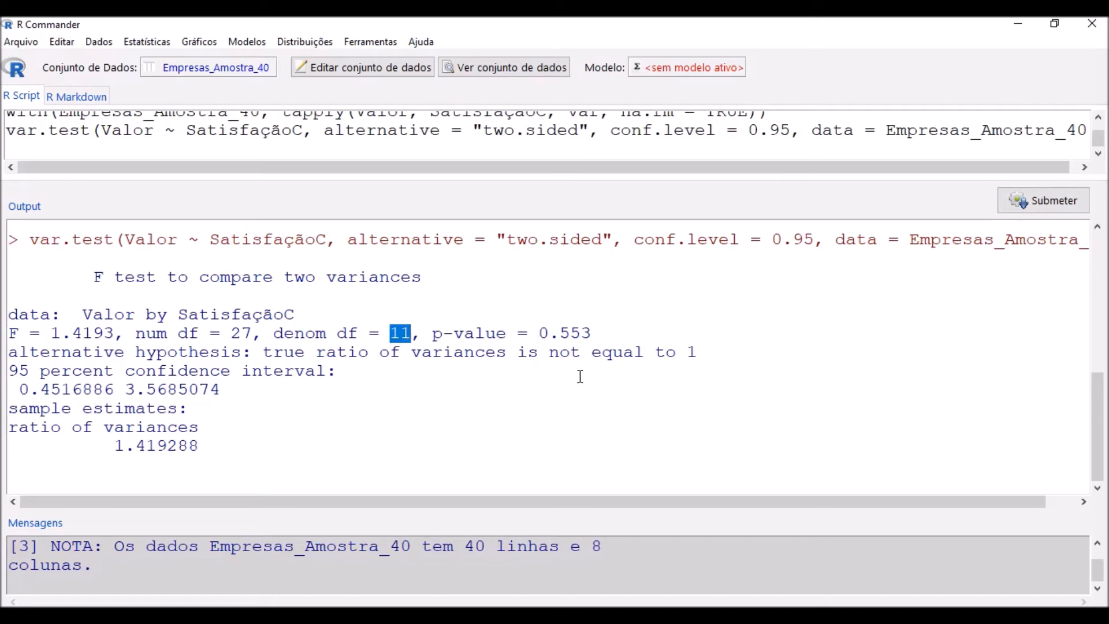
drag(540, 333, 591, 333)
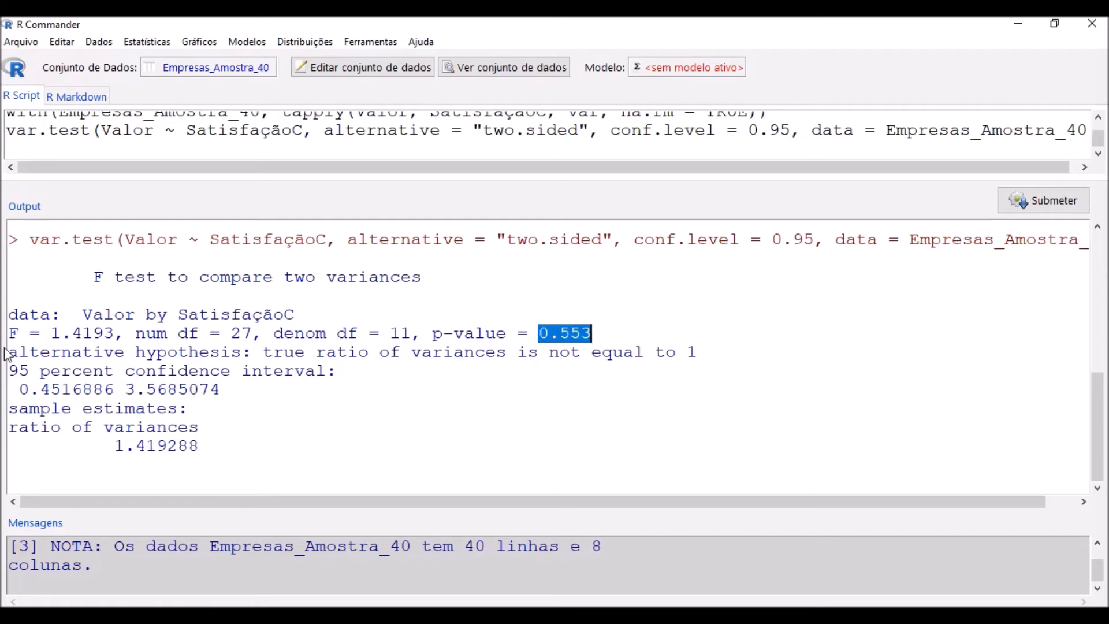
drag(10, 352, 706, 358)
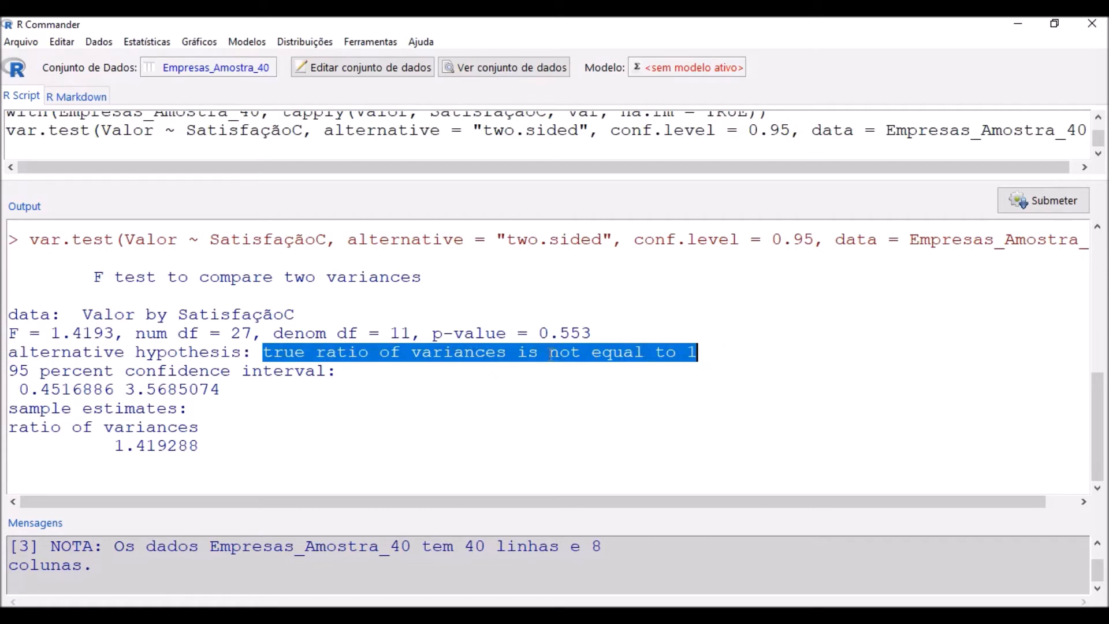
drag(547, 355, 646, 359)
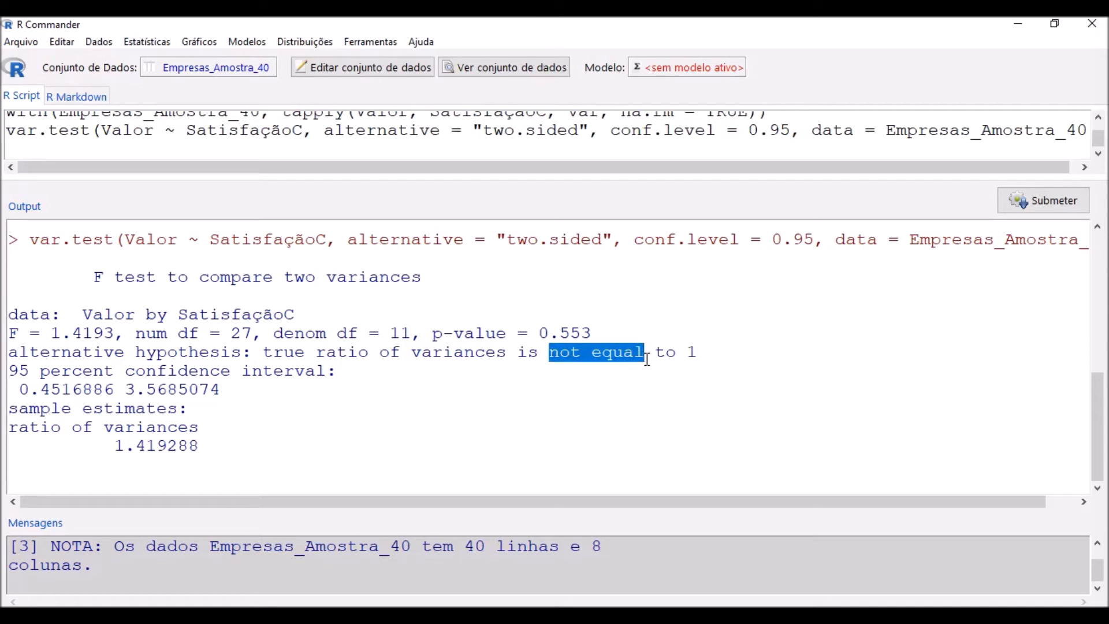
drag(538, 334, 594, 333)
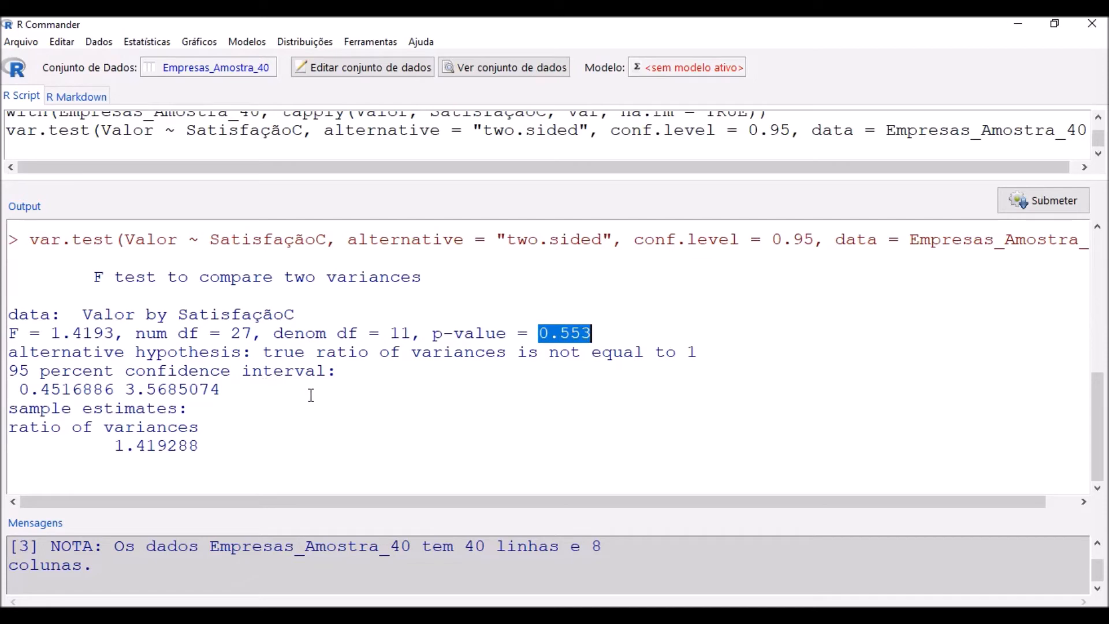
drag(114, 446, 210, 446)
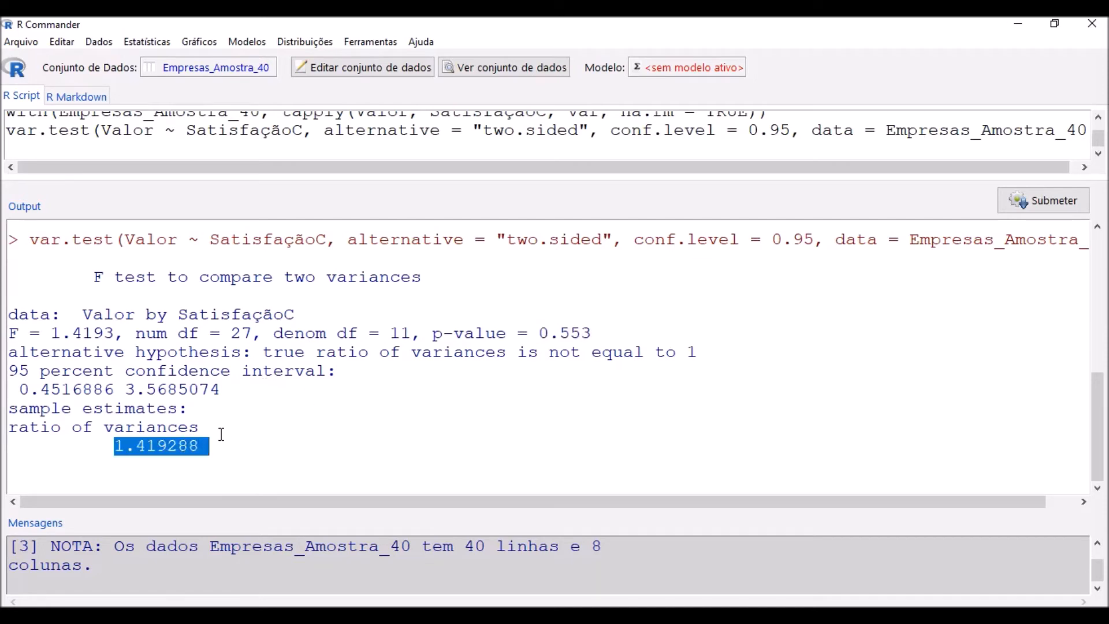
click(250, 411)
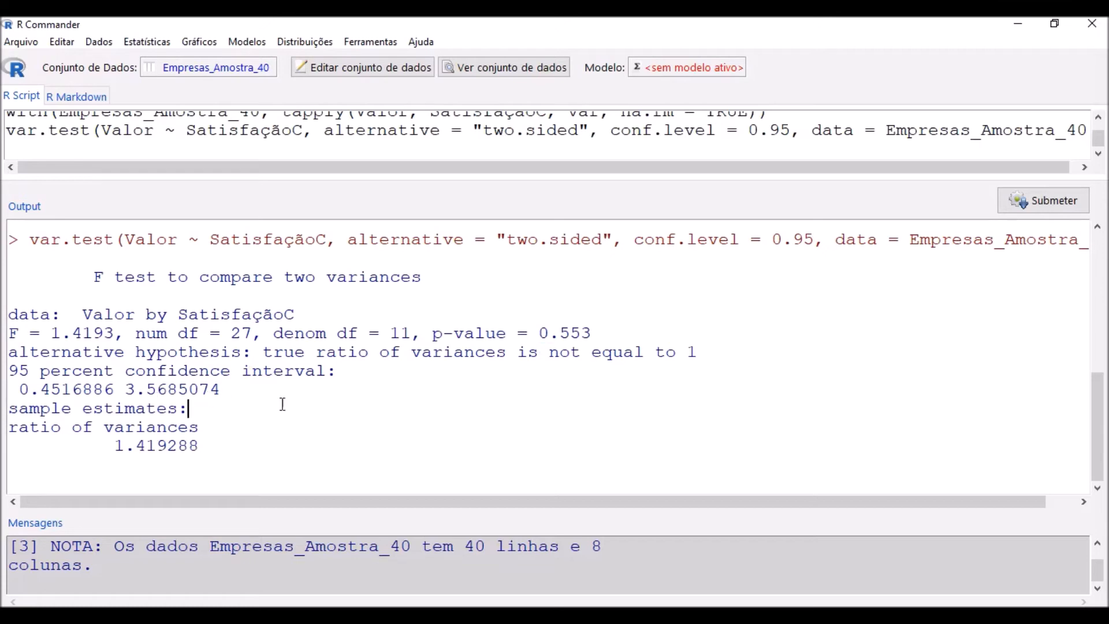
Examine the variances of Valor for the Insatisfeito and Satisfeito groups in the output above the F test.
scroll(338, 411, up, 1)
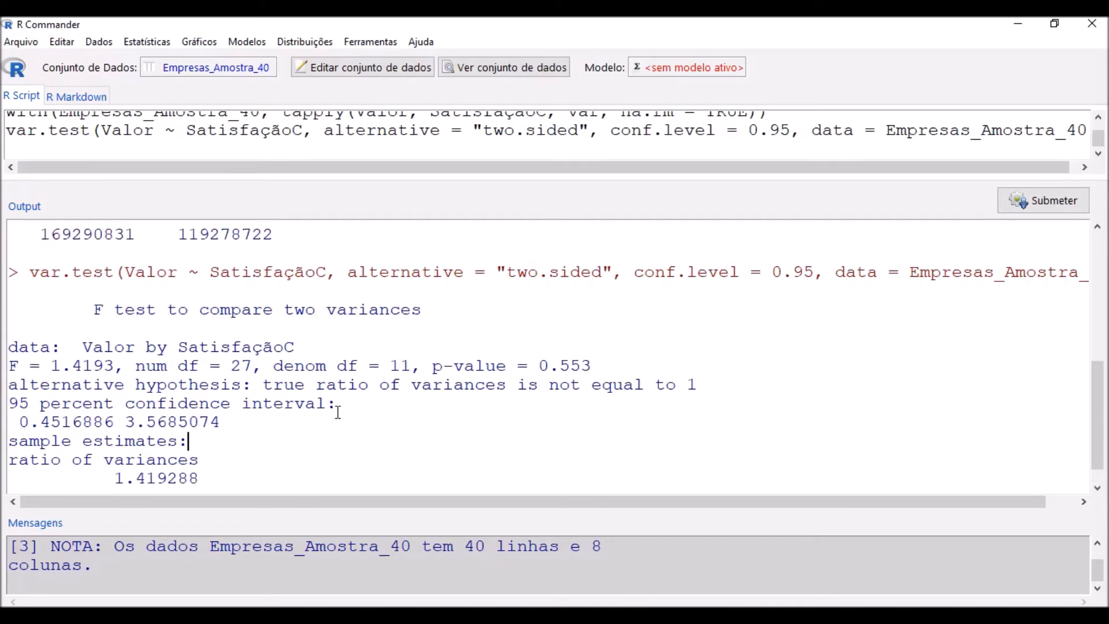
scroll(338, 412, up, 2)
scroll(338, 412, up, 1)
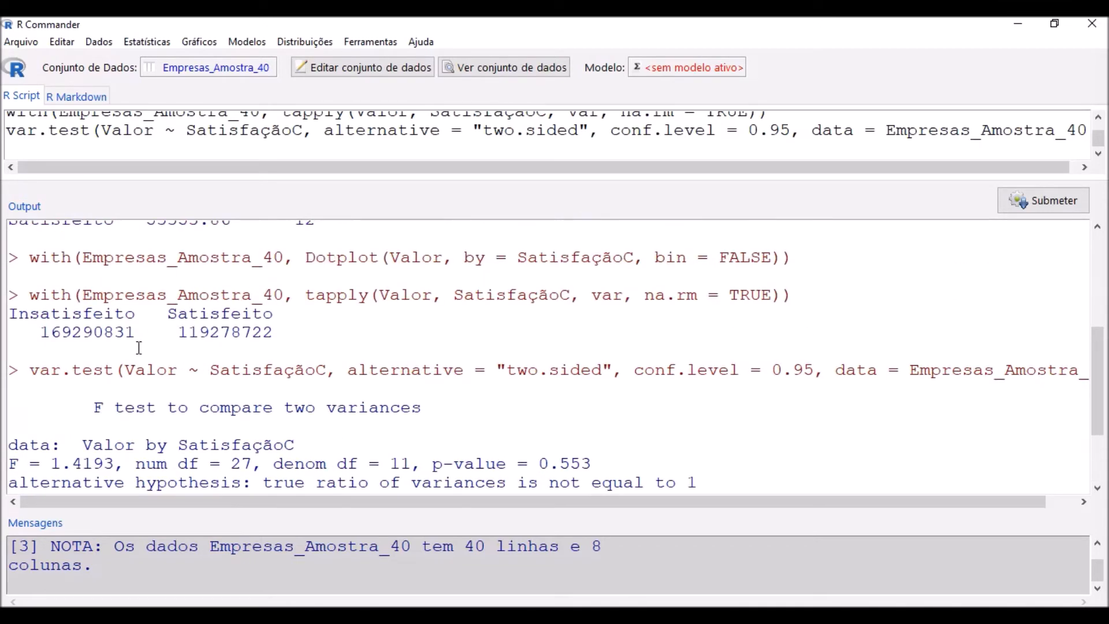
scroll(323, 335, up, 1)
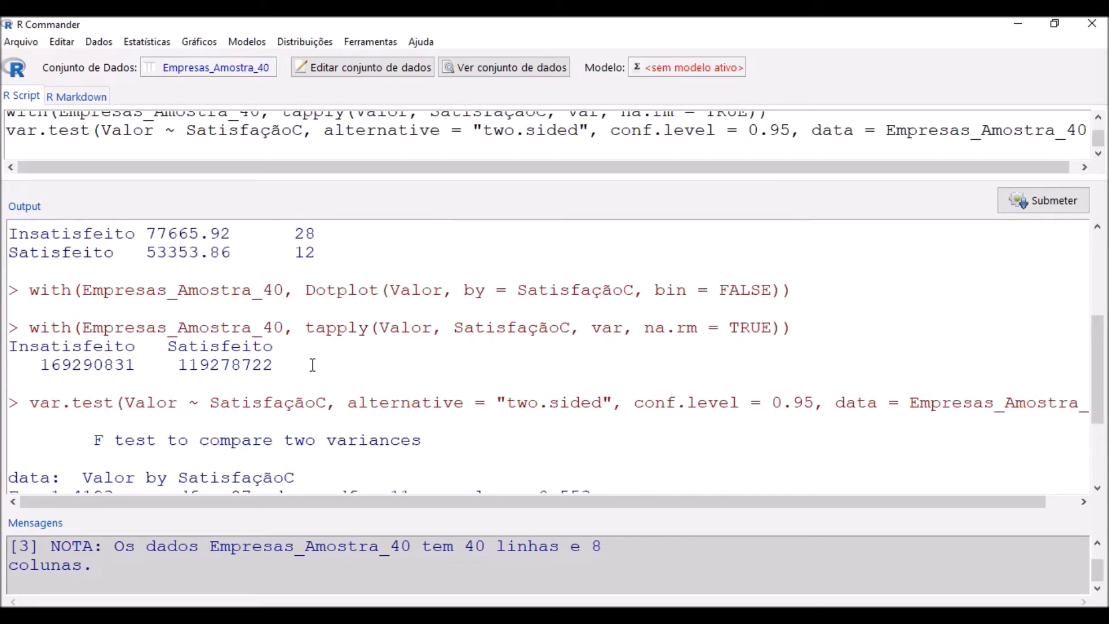
scroll(311, 365, down, 1)
drag(30, 330, 279, 333)
scroll(356, 353, up, 2)
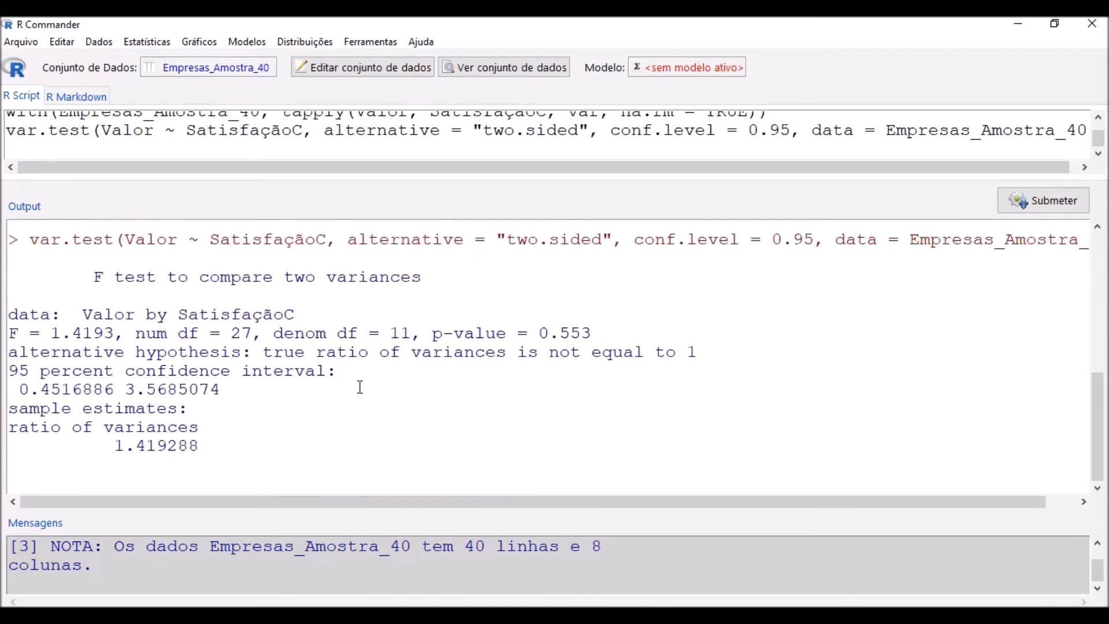
Annotate the F test's p-value line with "> 0.05 => Aceita-se H0".
click(632, 330)
text(> 0.05 => Aceita-se H)
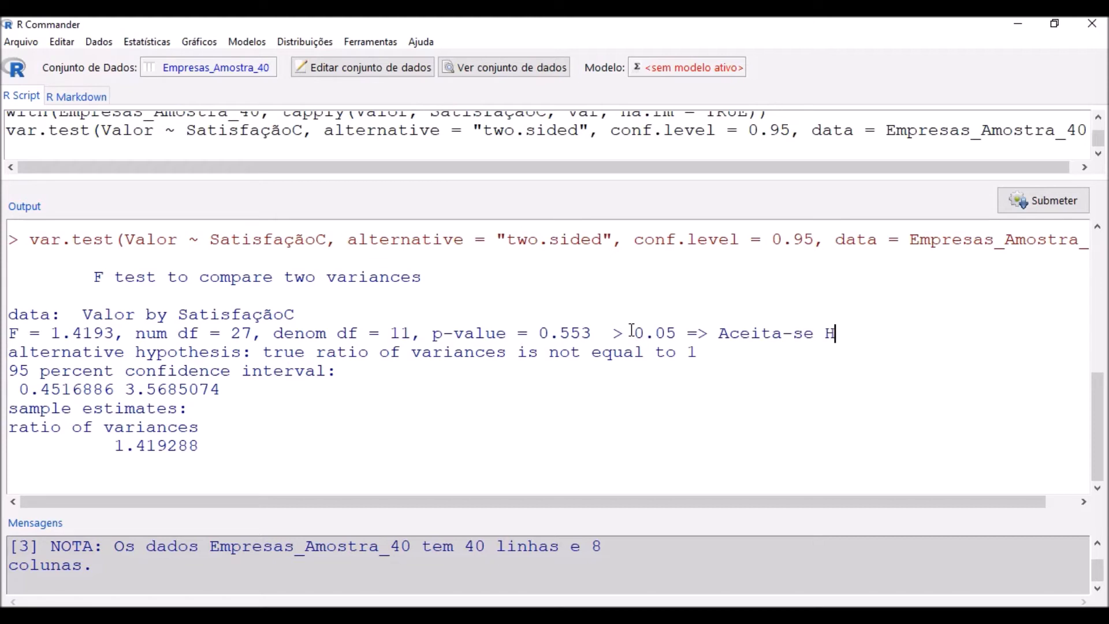
text(0)
Run the Bartlett test of variances with SatisfaçãoC as the factor and Valor as the response variable.
click(147, 42)
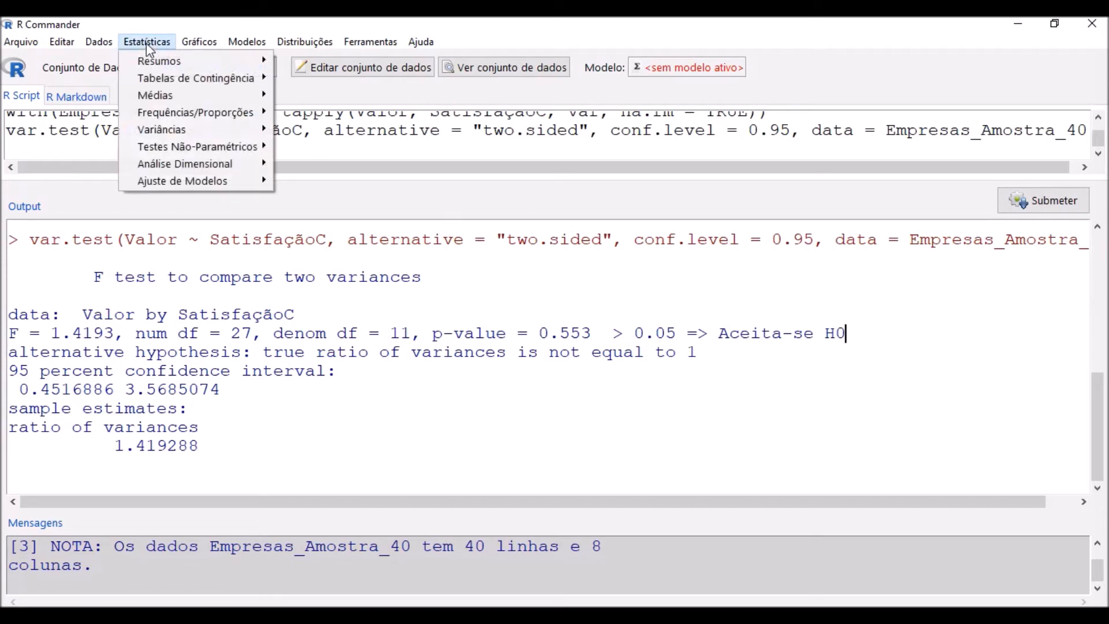
mouse_move(156, 129)
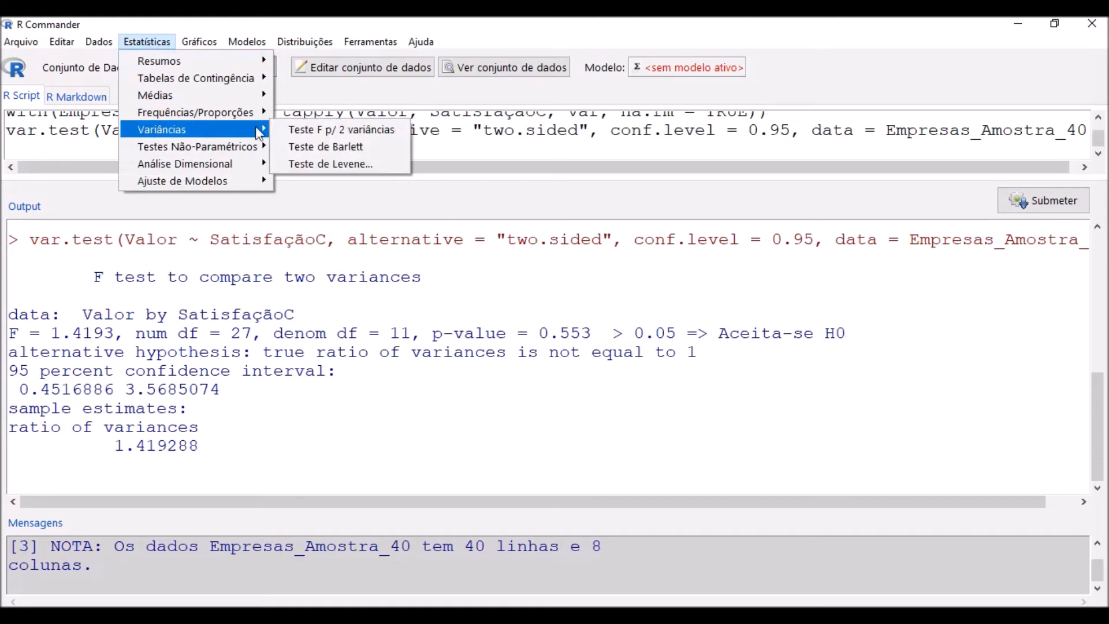
click(328, 152)
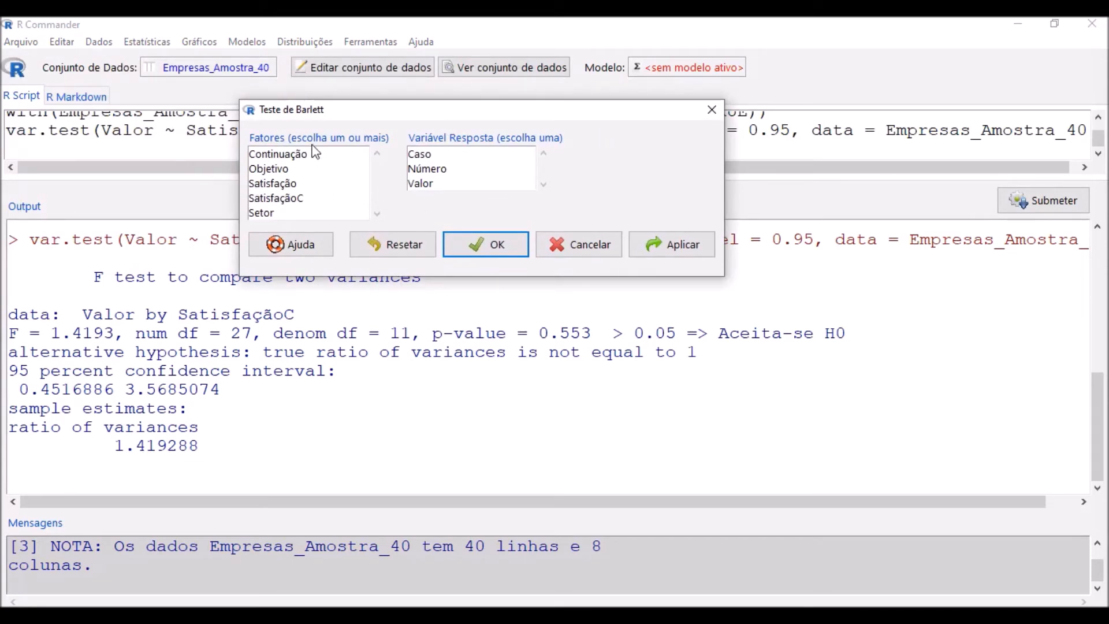
click(296, 199)
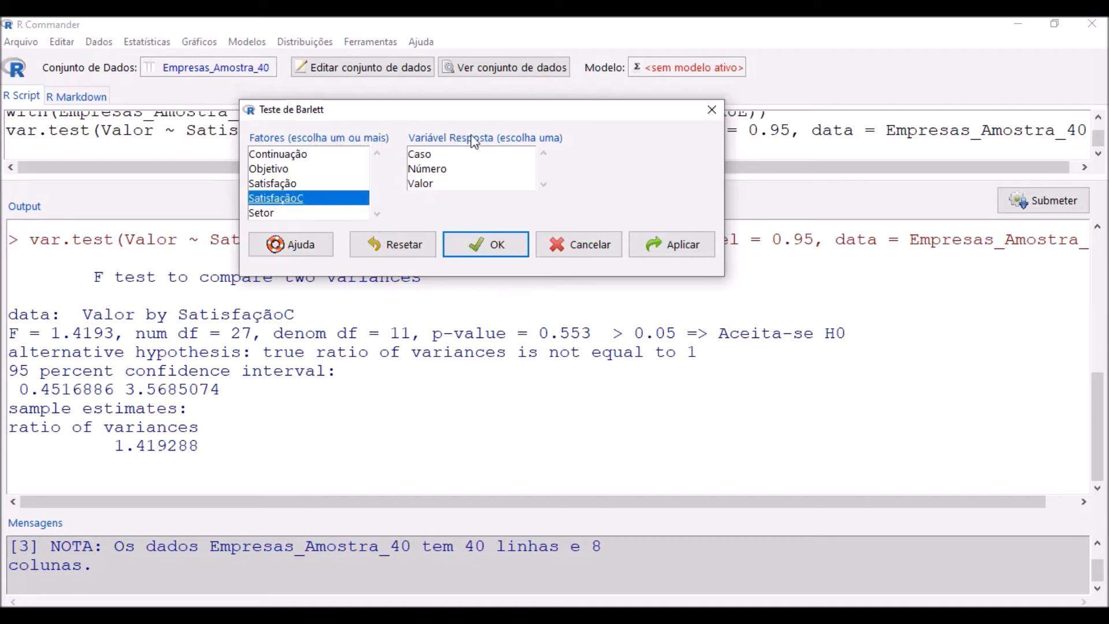
click(433, 184)
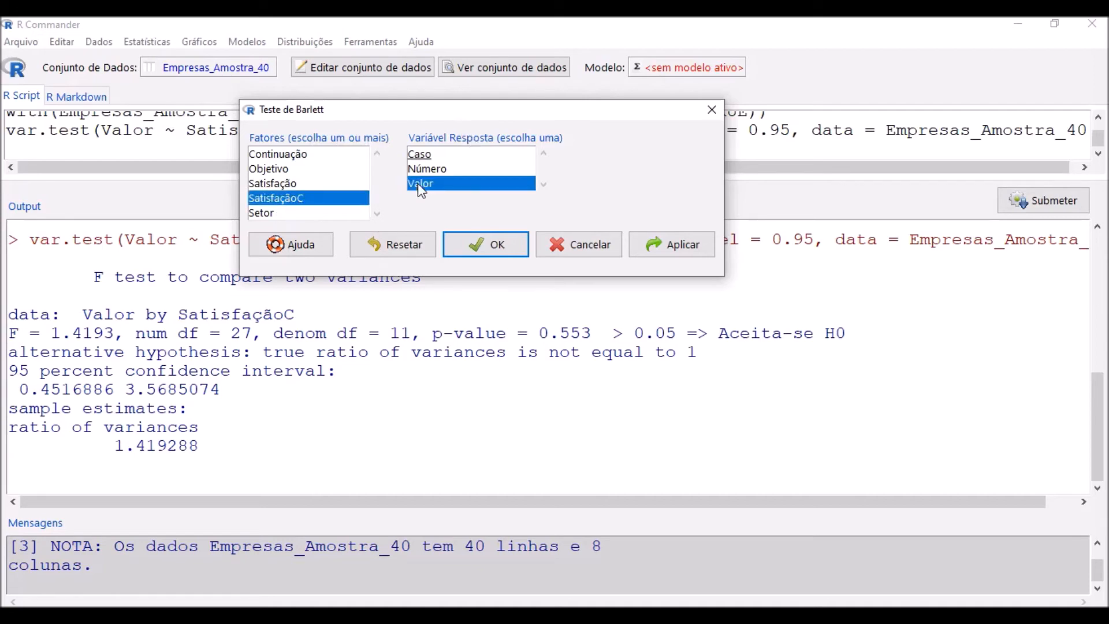
click(487, 247)
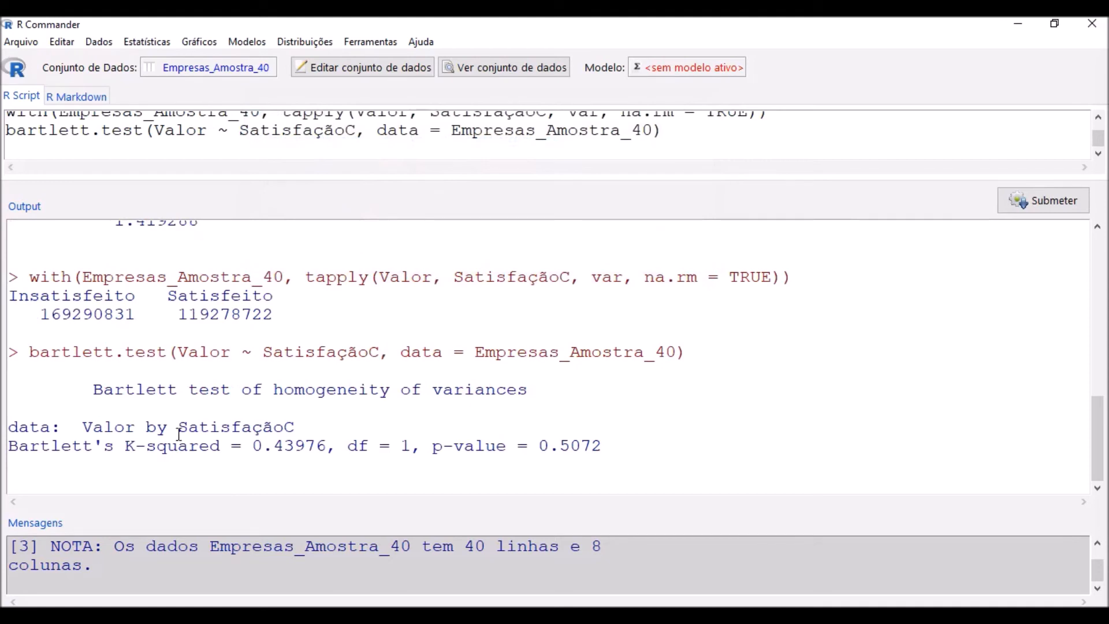
Review the group variances and Bartlett statistics, and annotate the Bartlett p-value line with ">> 0.05 => Aceita-se H0".
drag(36, 310, 275, 316)
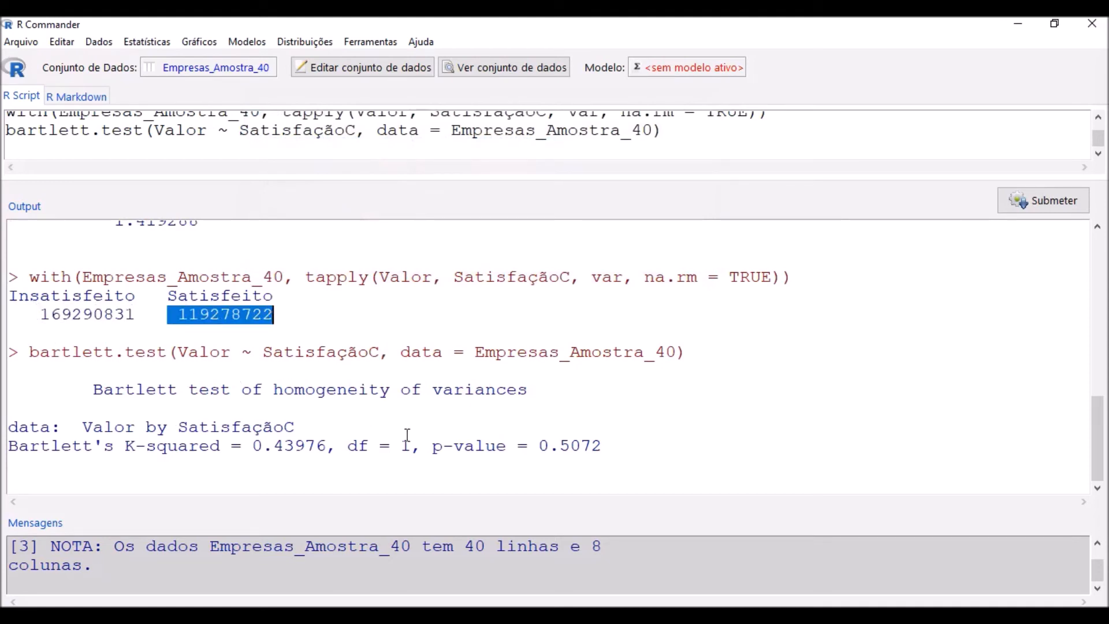
click(323, 426)
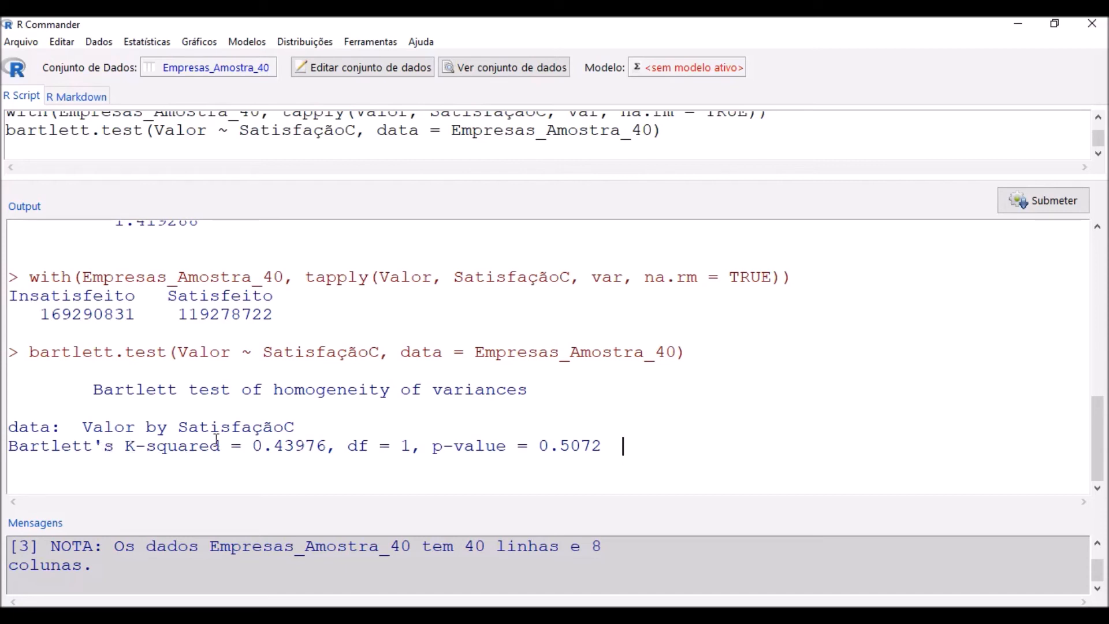
drag(9, 447, 219, 448)
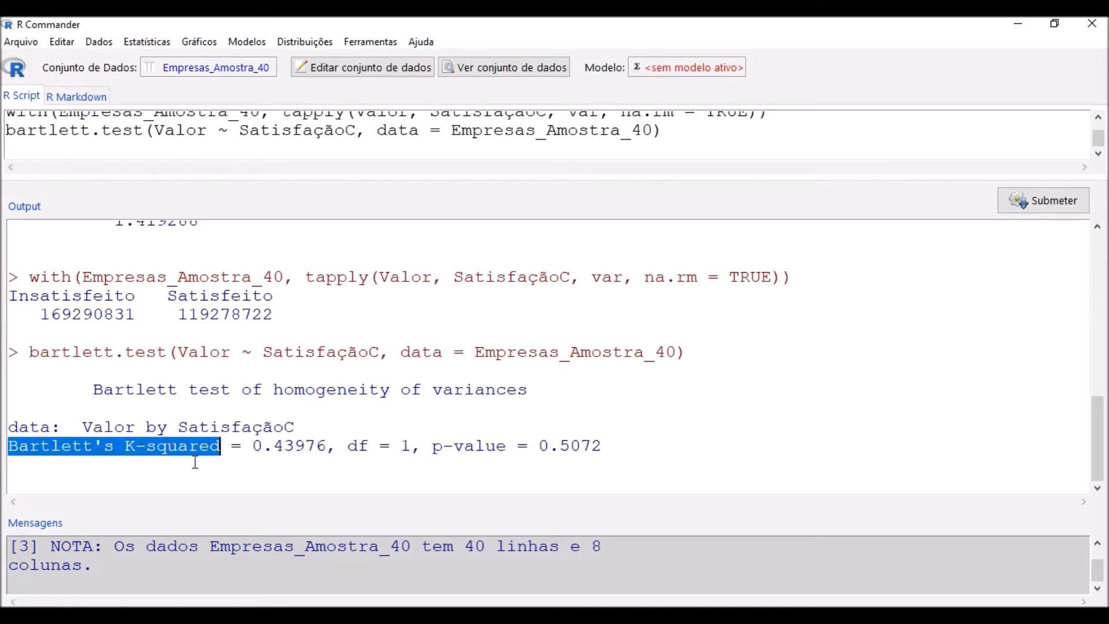
click(406, 446)
double_click(406, 446)
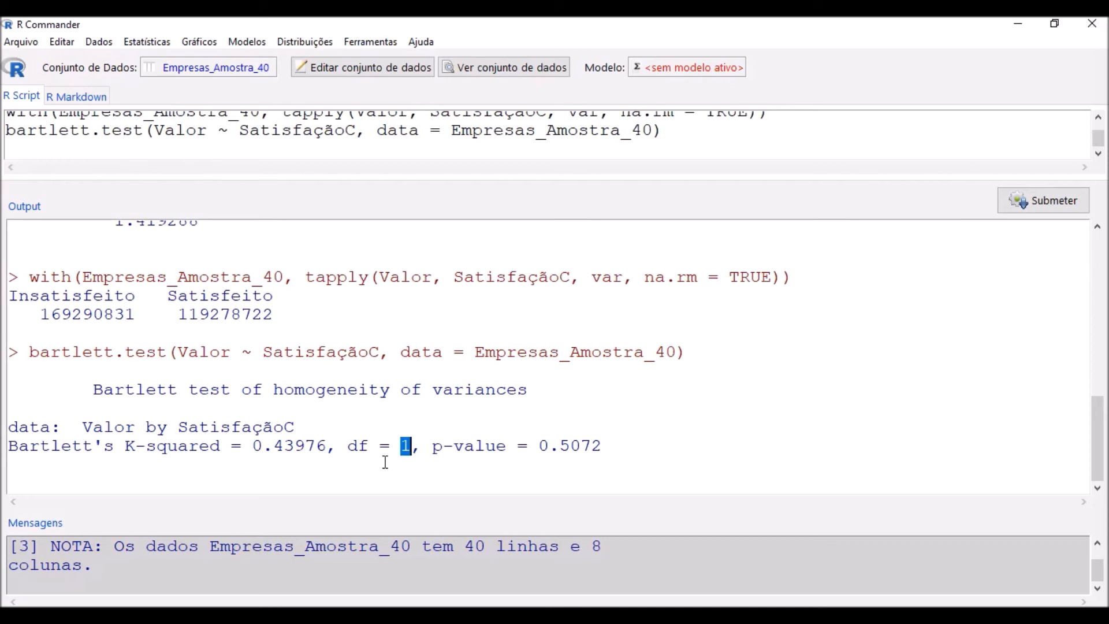
drag(540, 446, 608, 446)
click(644, 444)
text(>> 0.05 => Aceita)
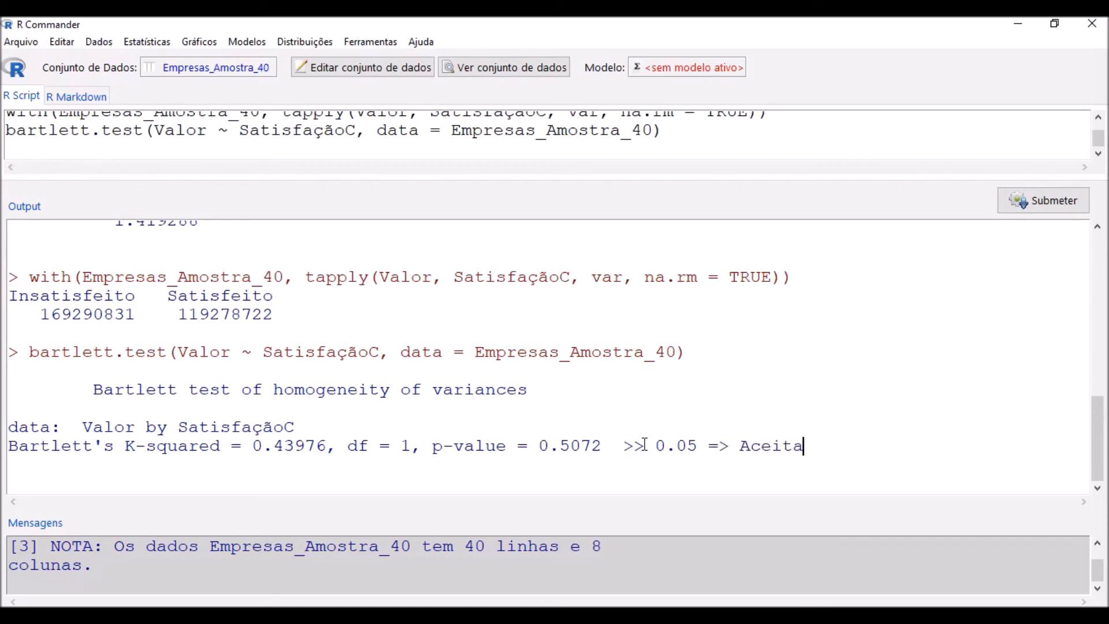
text(-se H0)
Run the Levene test of variances with SatisfaçãoC as the factor, Valor as the response variable and the median as centre.
click(151, 41)
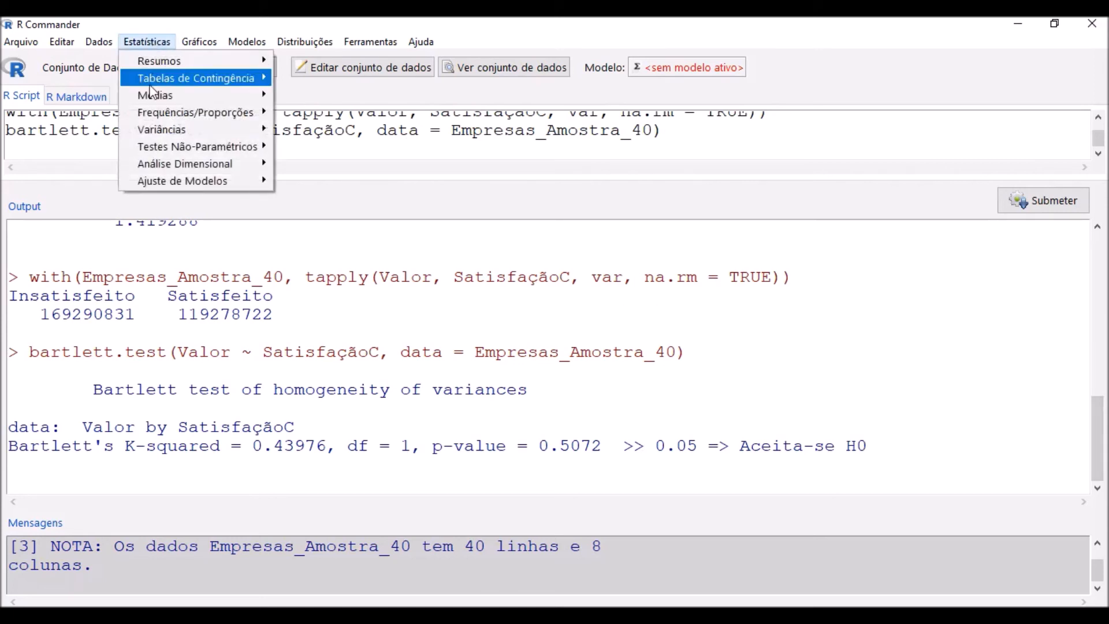
mouse_move(162, 129)
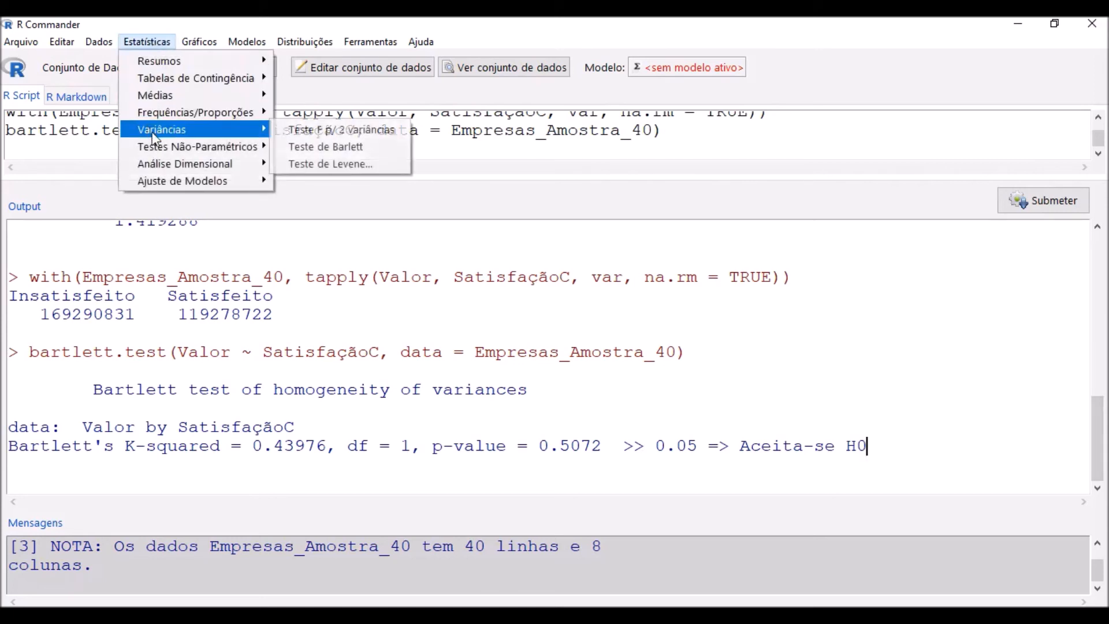
click(360, 166)
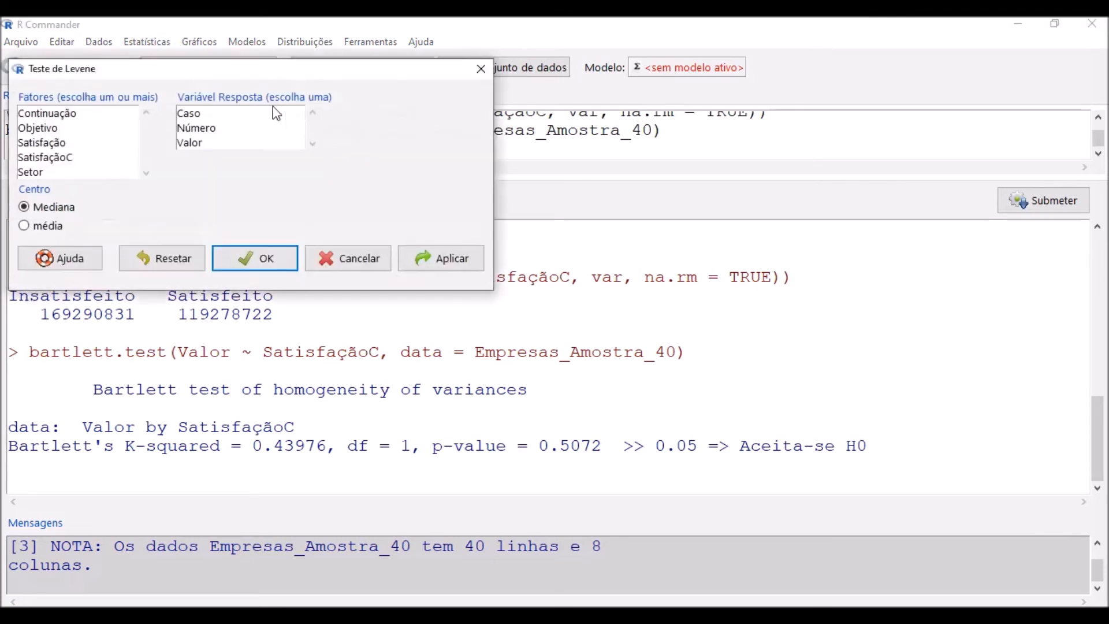
drag(277, 74, 490, 91)
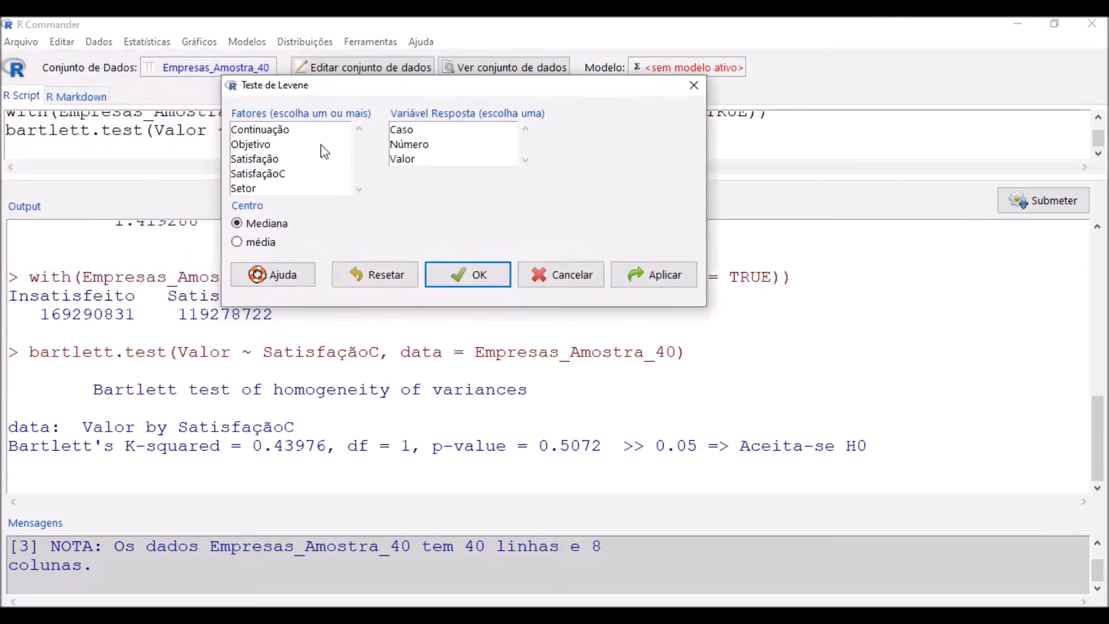
click(280, 173)
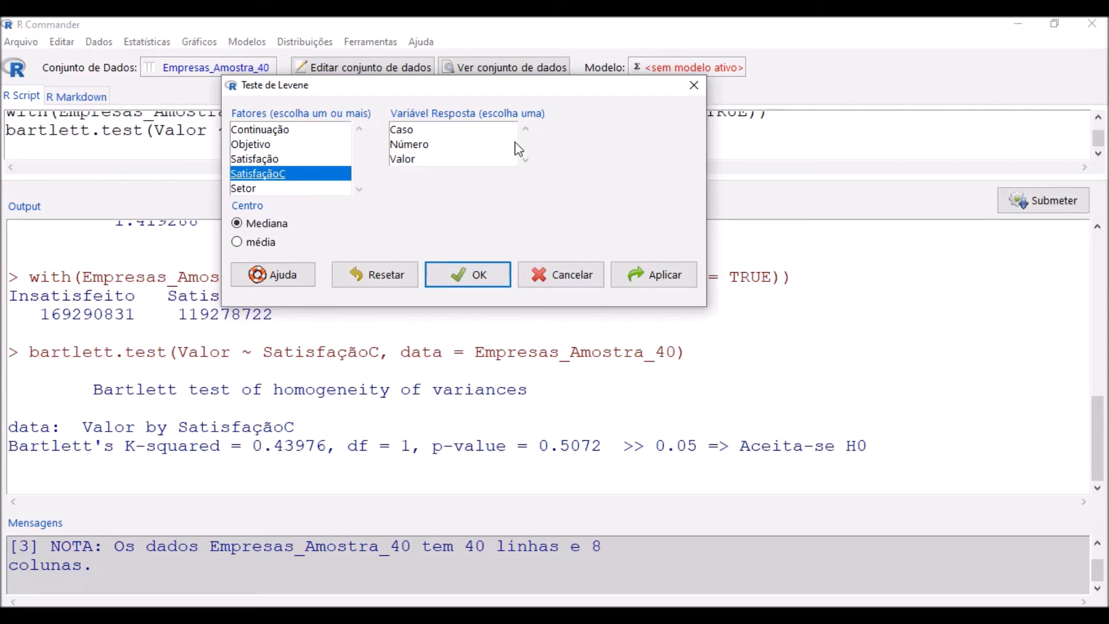
click(407, 160)
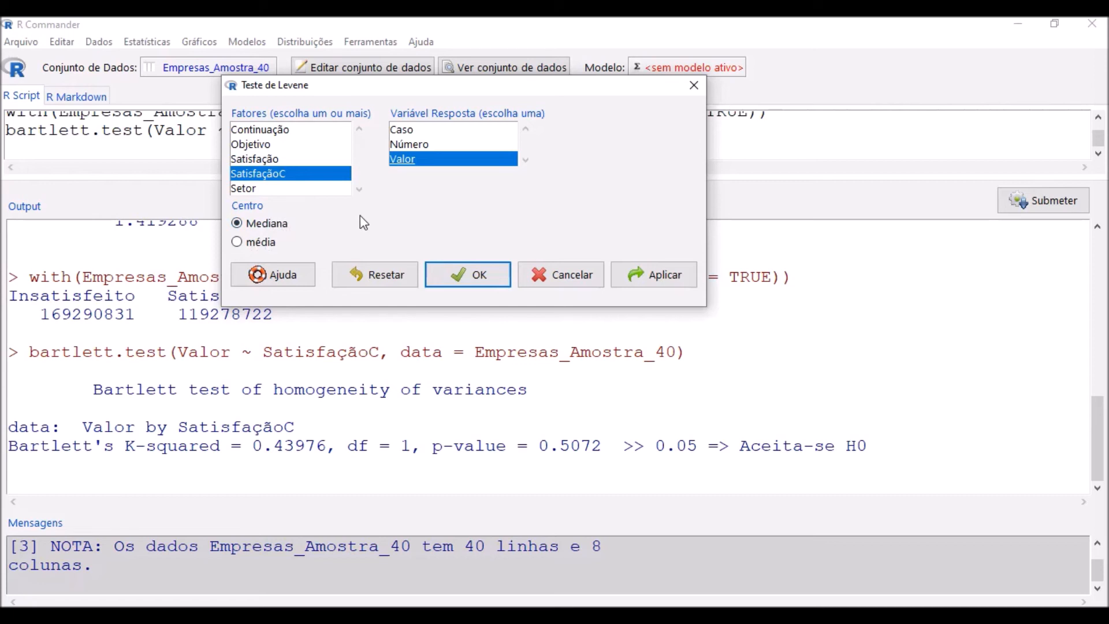
click(472, 276)
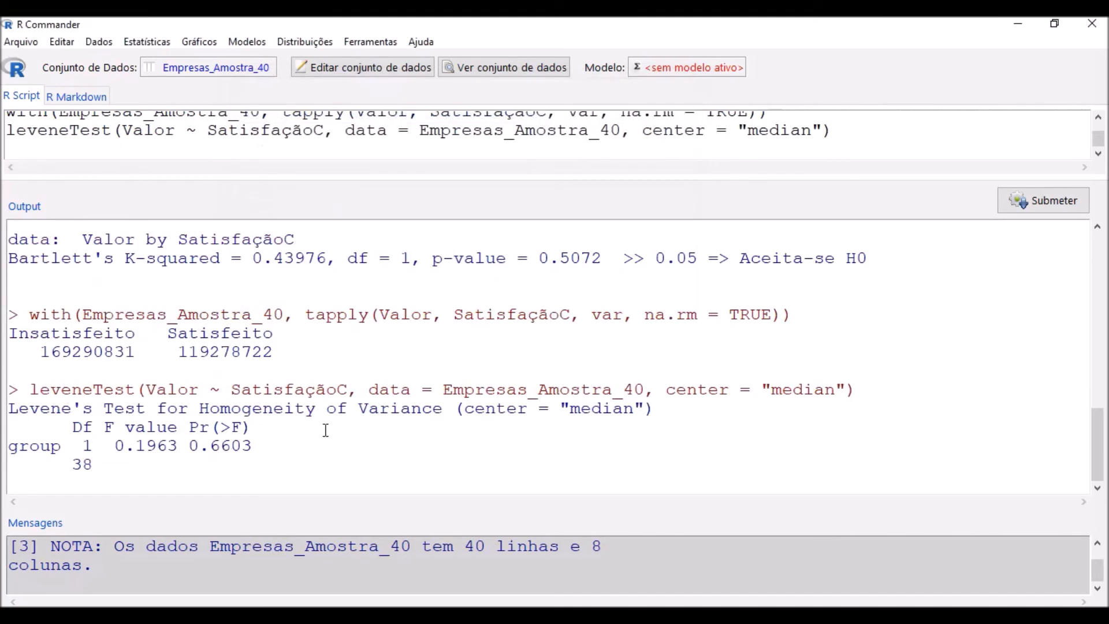
Examine the group variances above the Levene test, along with its F value, degrees of freedom and p-value.
drag(39, 353, 292, 354)
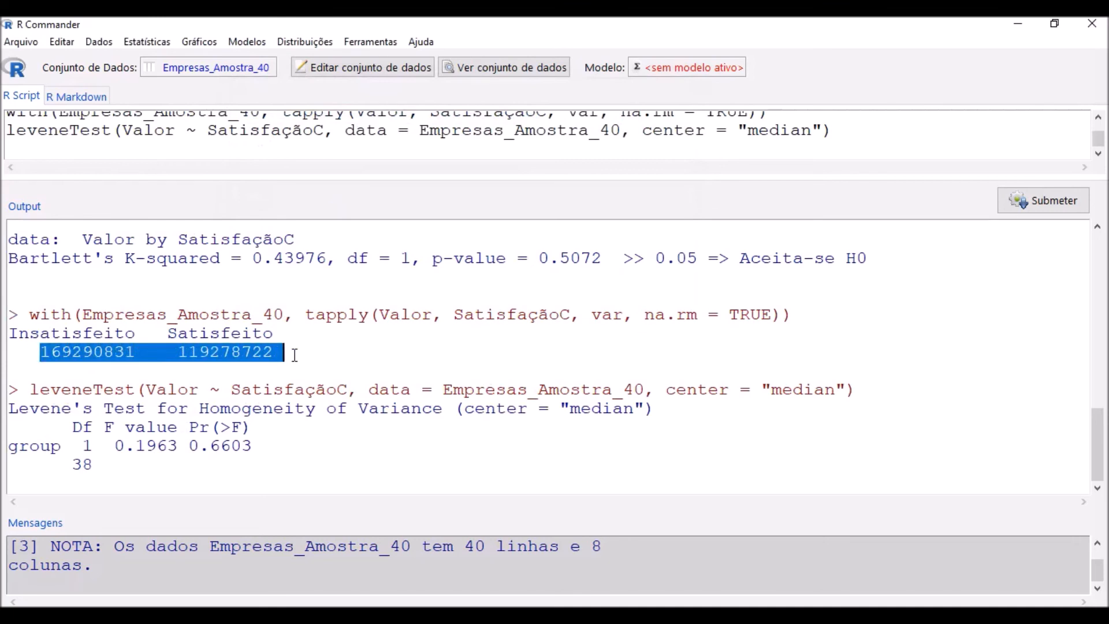
click(295, 354)
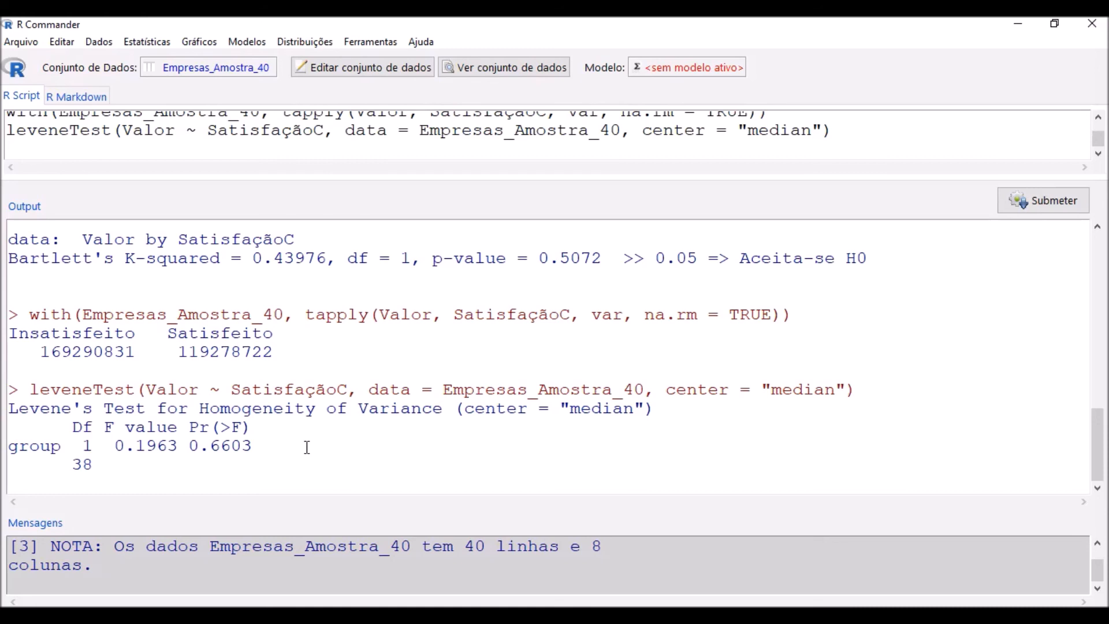
drag(114, 444, 178, 445)
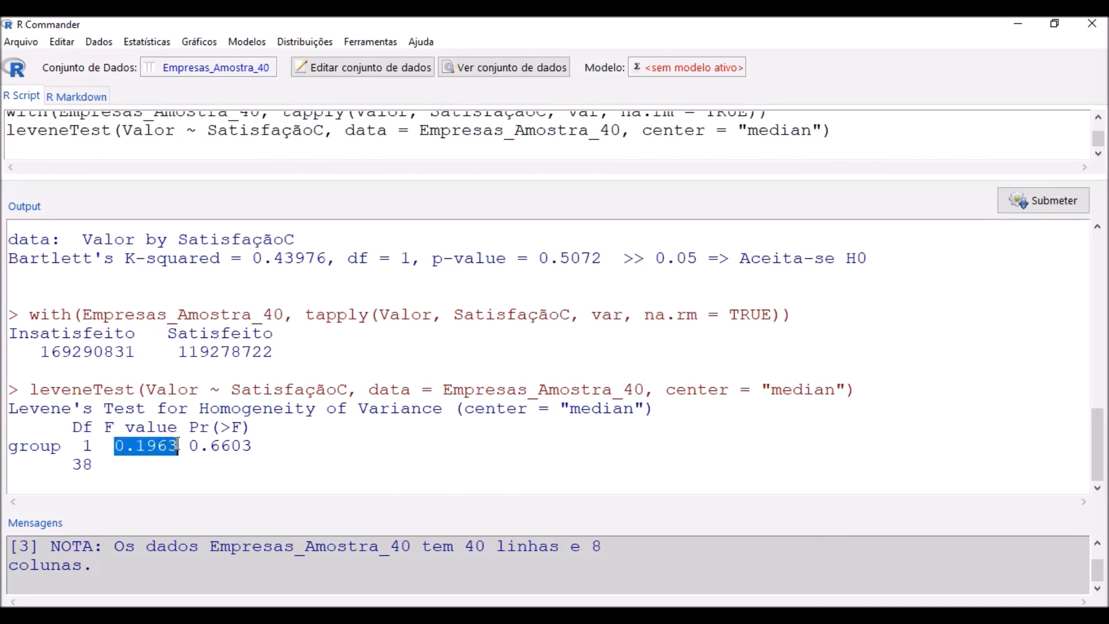
drag(81, 446, 92, 445)
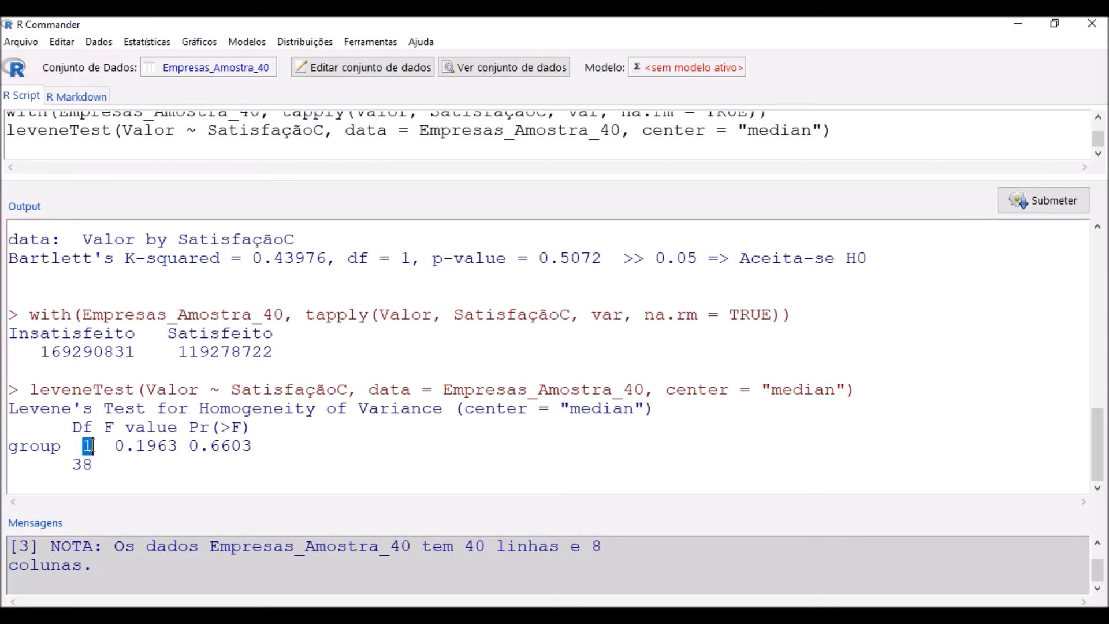
drag(72, 465, 92, 465)
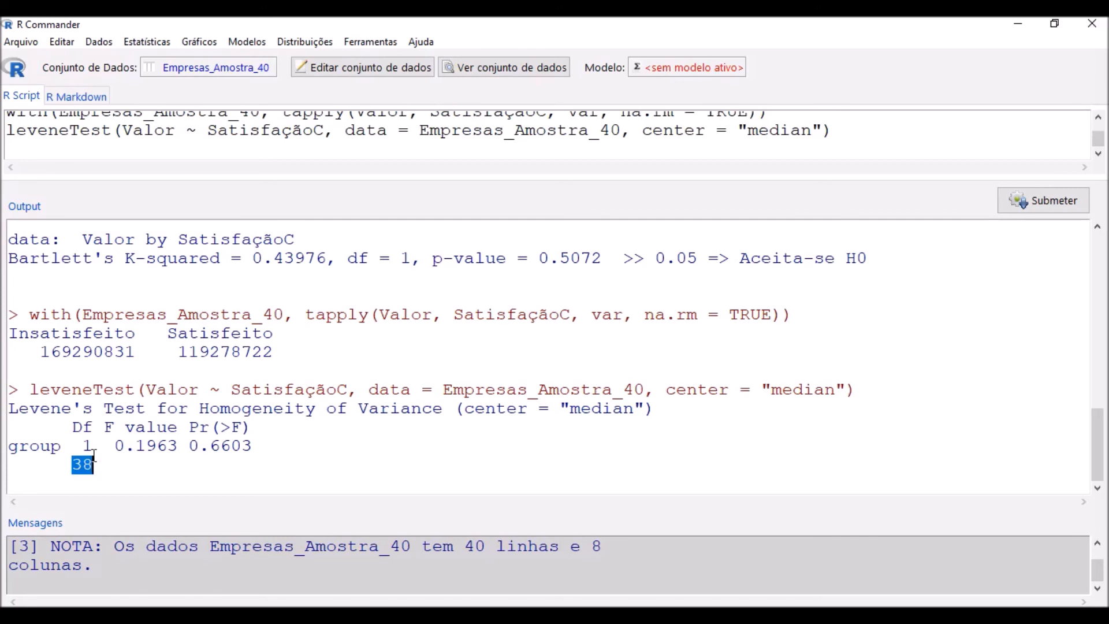
drag(84, 445, 226, 461)
click(257, 444)
drag(115, 445, 252, 445)
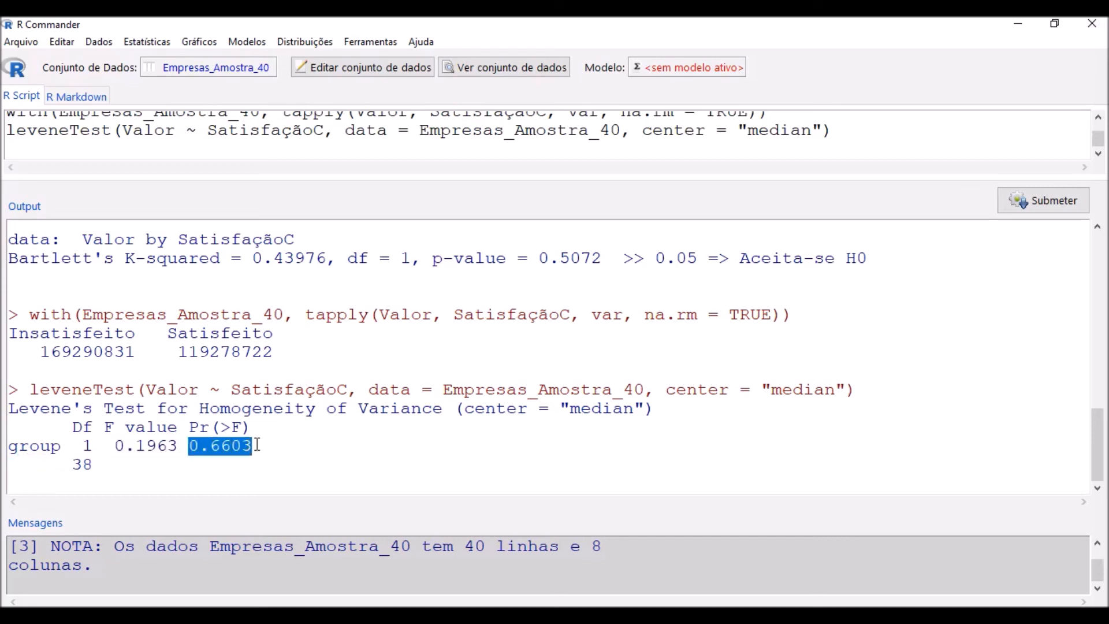
Annotate the Levene test's p-value line with ">> 0.05 => Aceita-se H0".
click(333, 445)
text(>> 0.05)
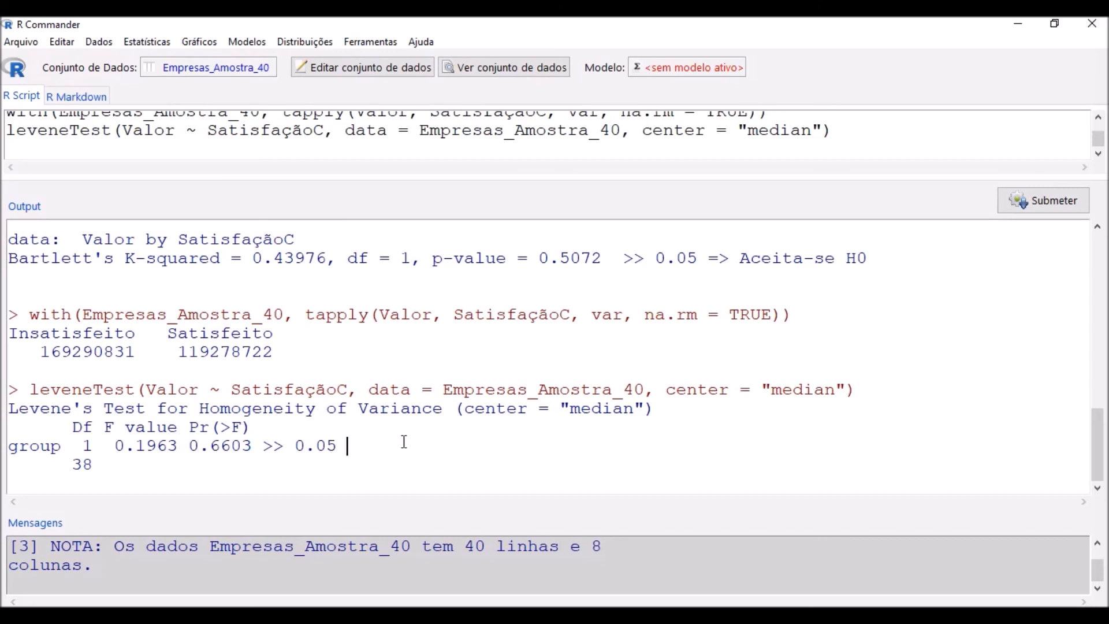
text( => Aceita-se H0)
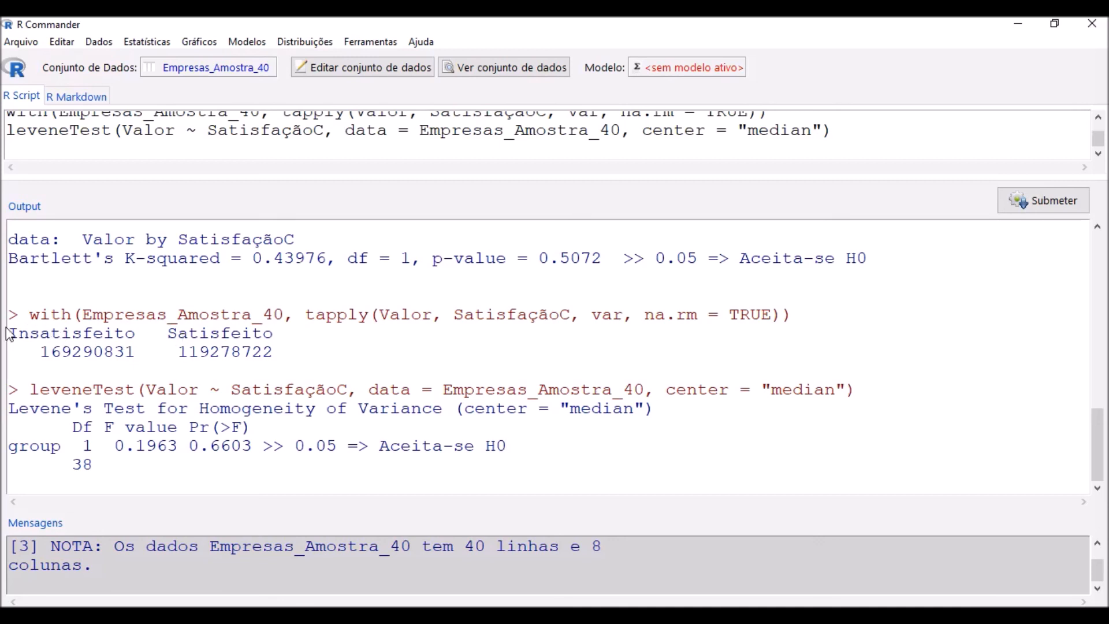
Review the compared groups and the Levene test command in the output, and look over the available variance tests.
drag(8, 333, 139, 337)
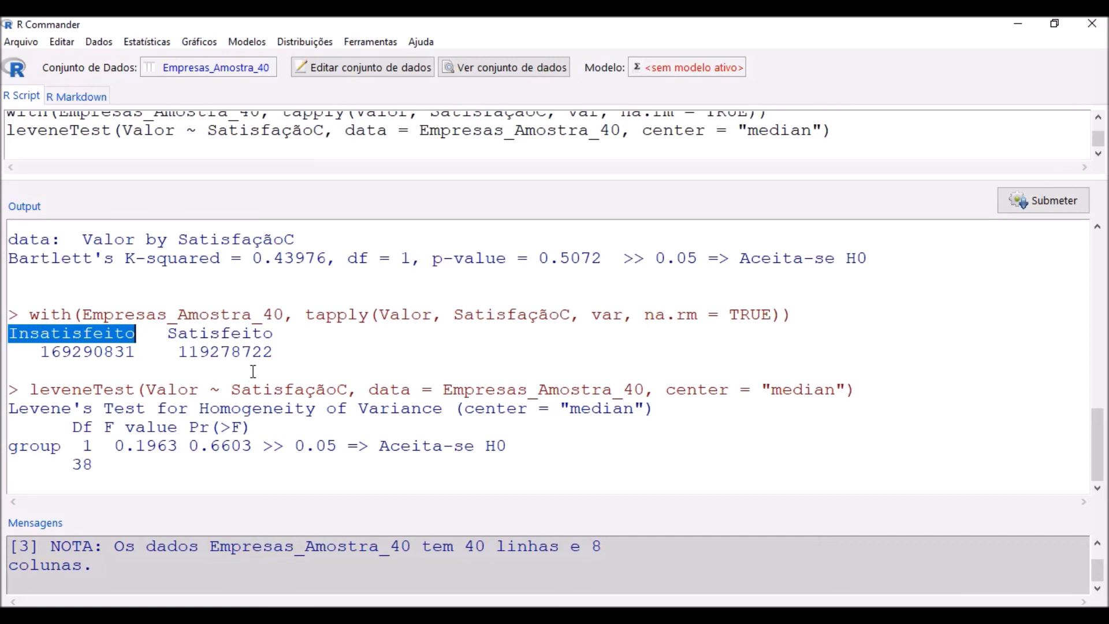
click(274, 351)
drag(29, 389, 136, 391)
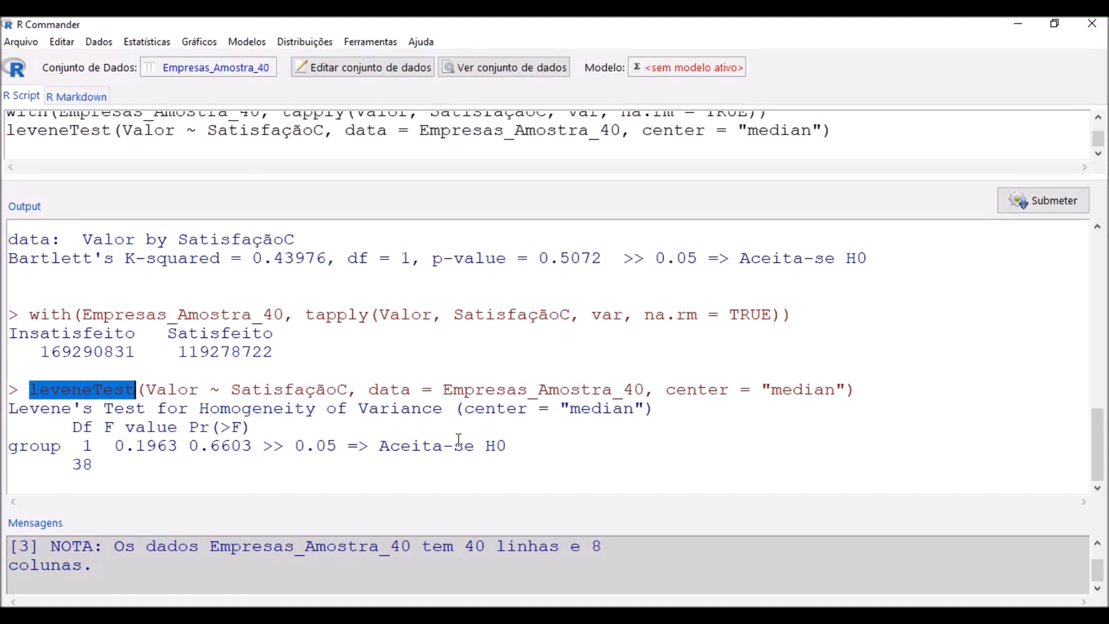
click(528, 448)
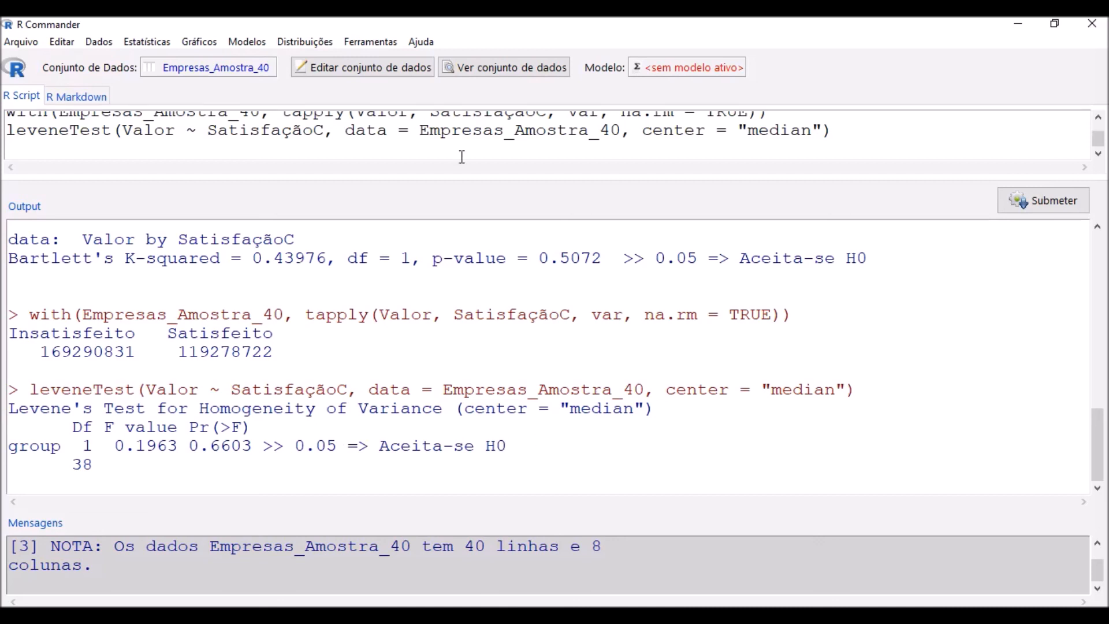
click(148, 42)
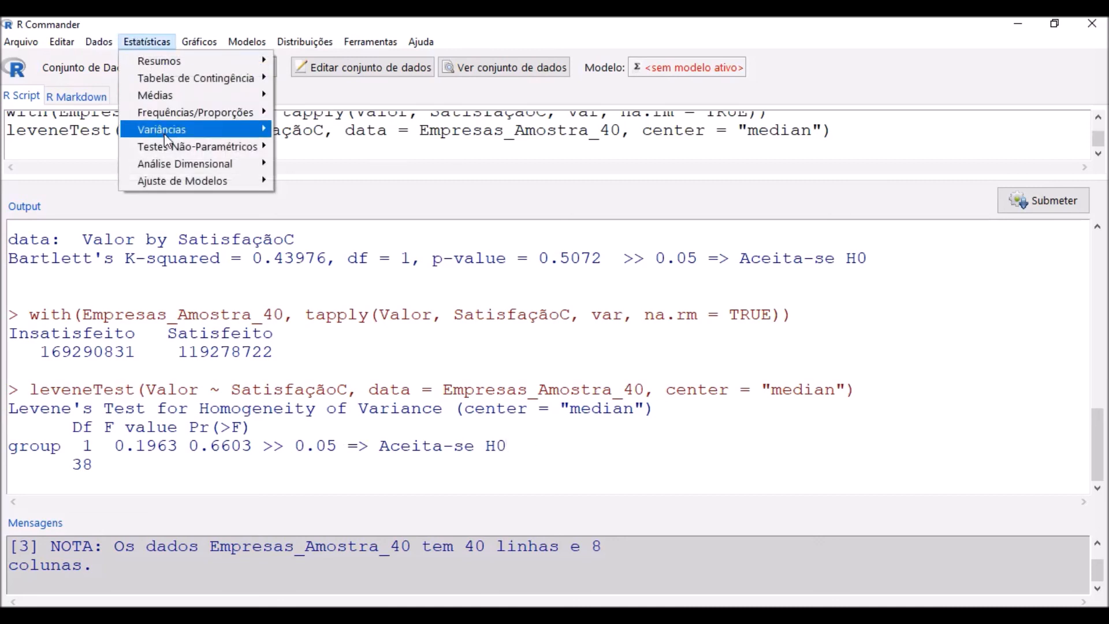
mouse_move(164, 134)
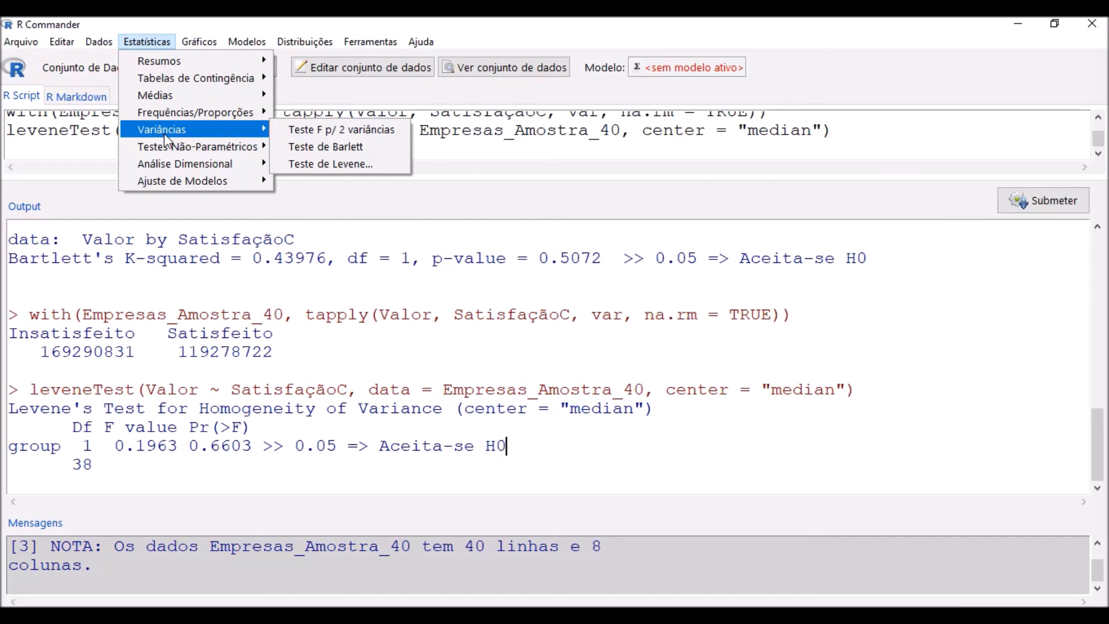
click(400, 371)
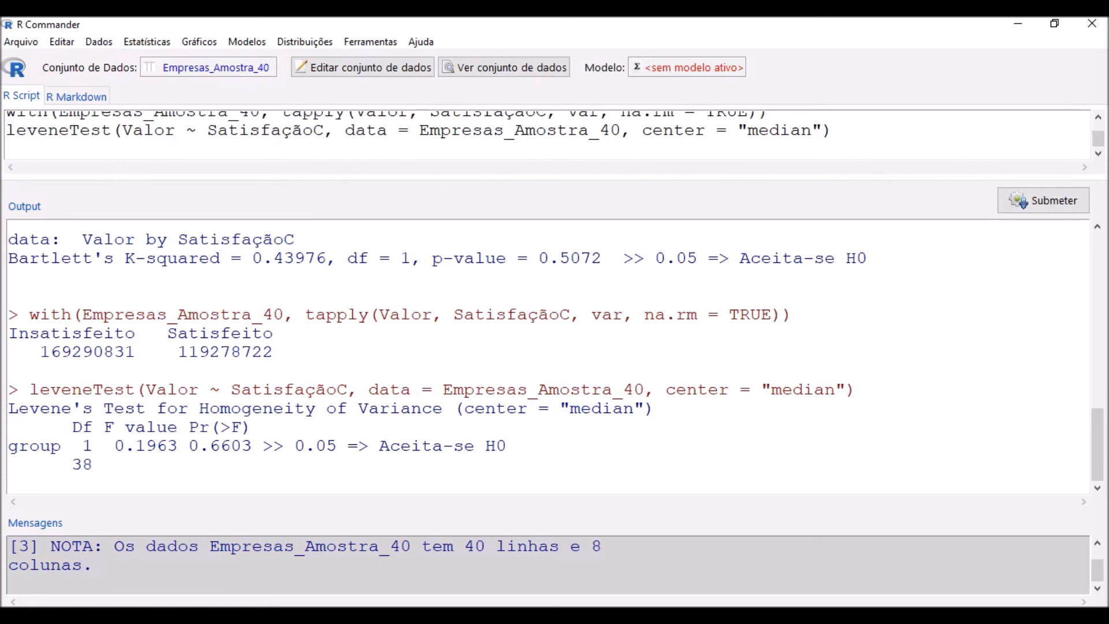
Restore the R Commander window to its smaller size and review the script's commands and the annotated test conclusions.
click(1054, 24)
scroll(278, 189, up, 5)
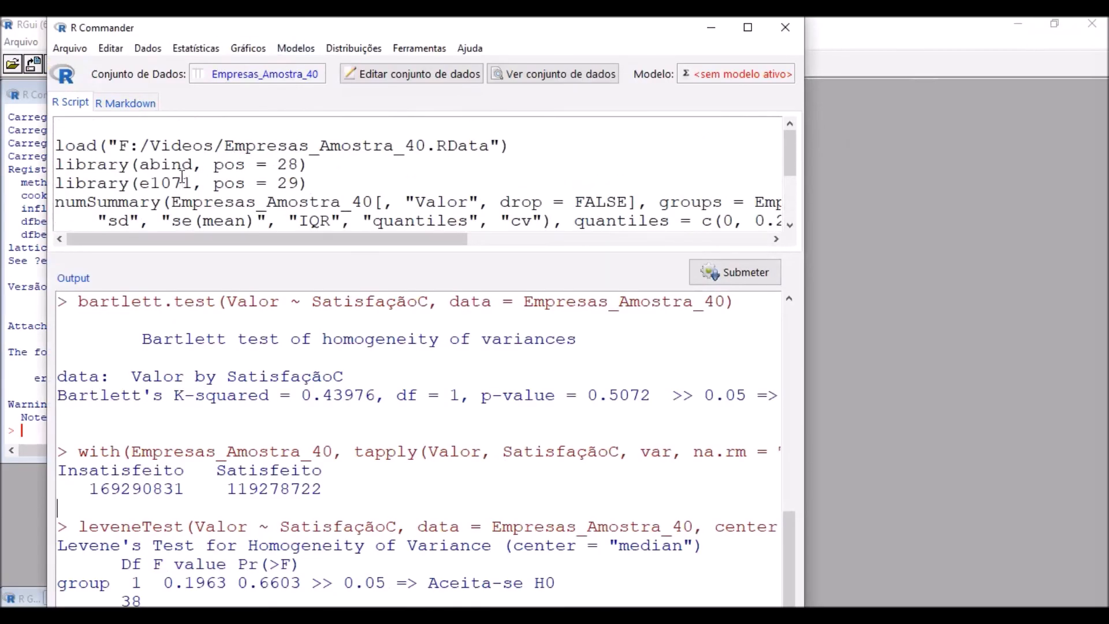
scroll(165, 170, down, 3)
scroll(165, 170, down, 4)
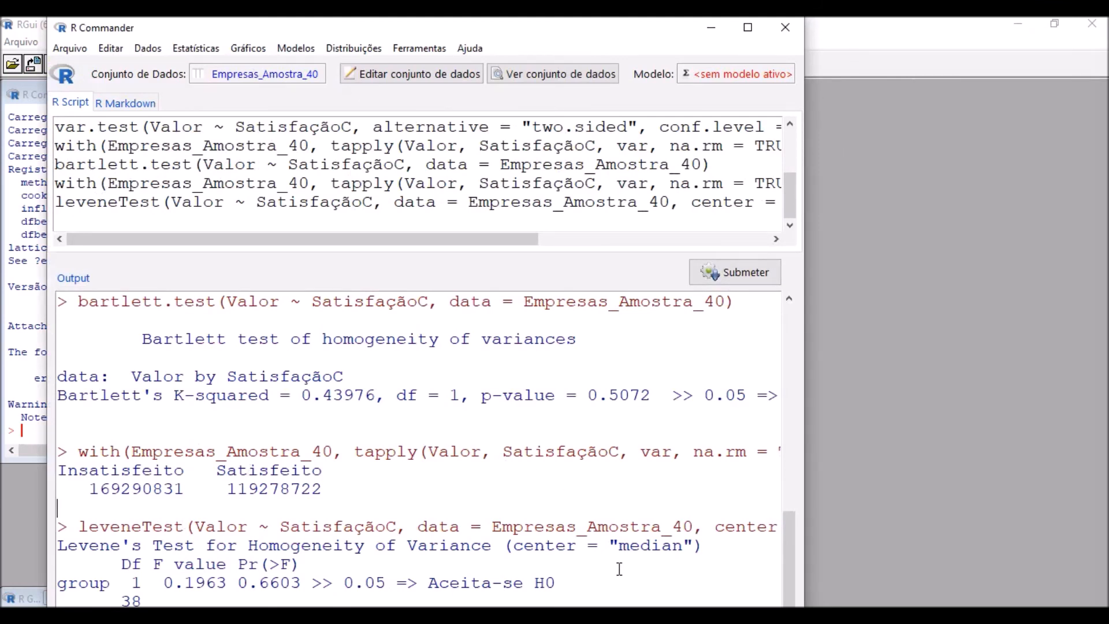
drag(557, 584, 430, 583)
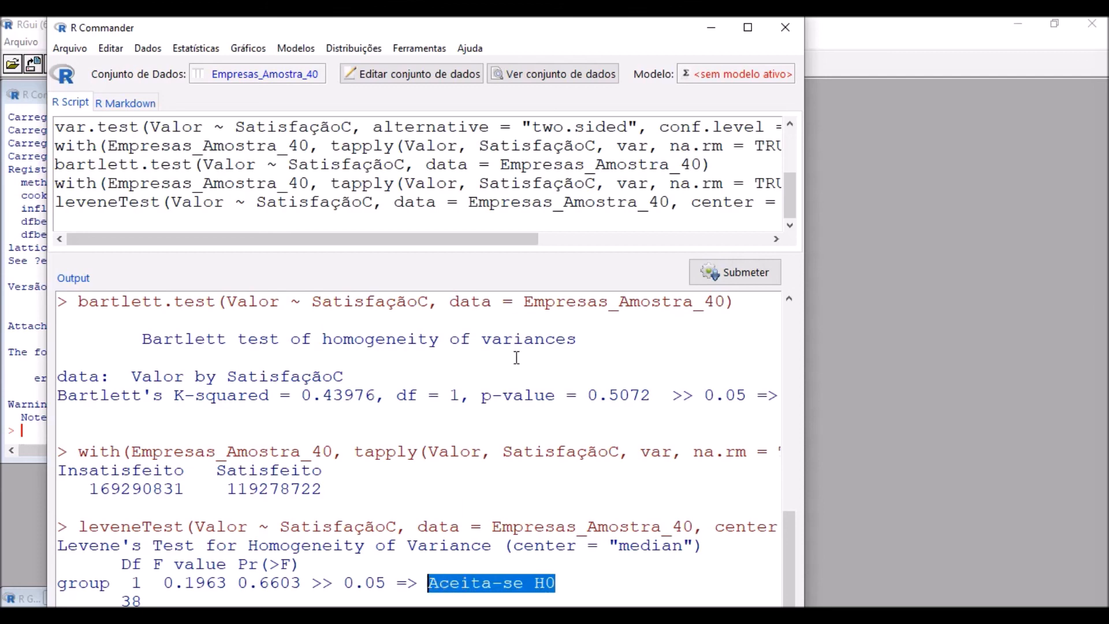
click(528, 412)
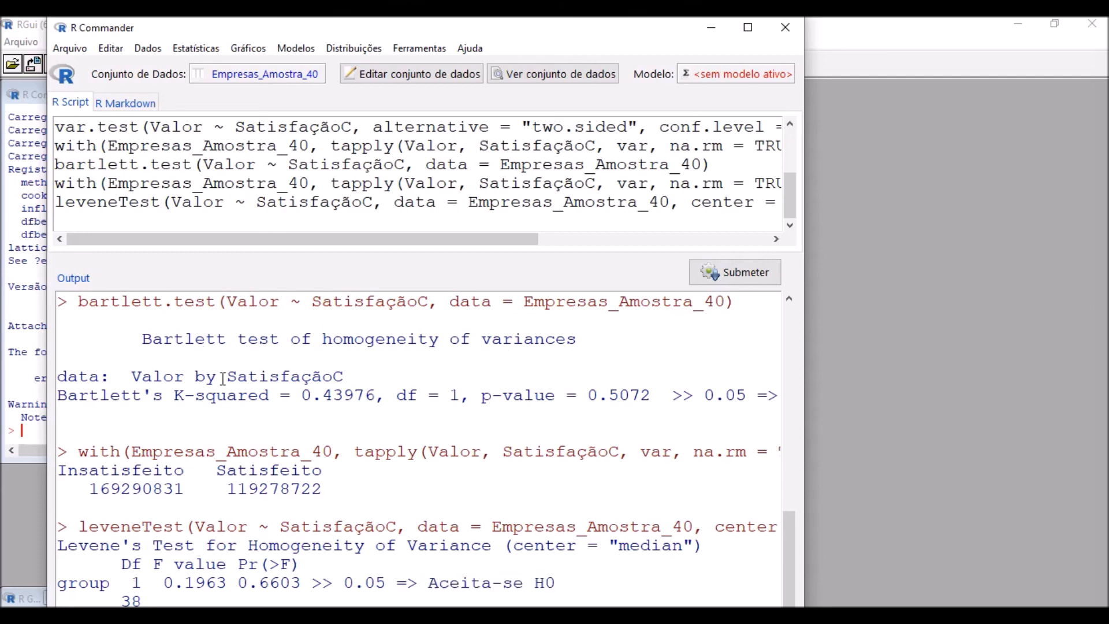
scroll(223, 379, up, 9)
scroll(222, 376, down, 9)
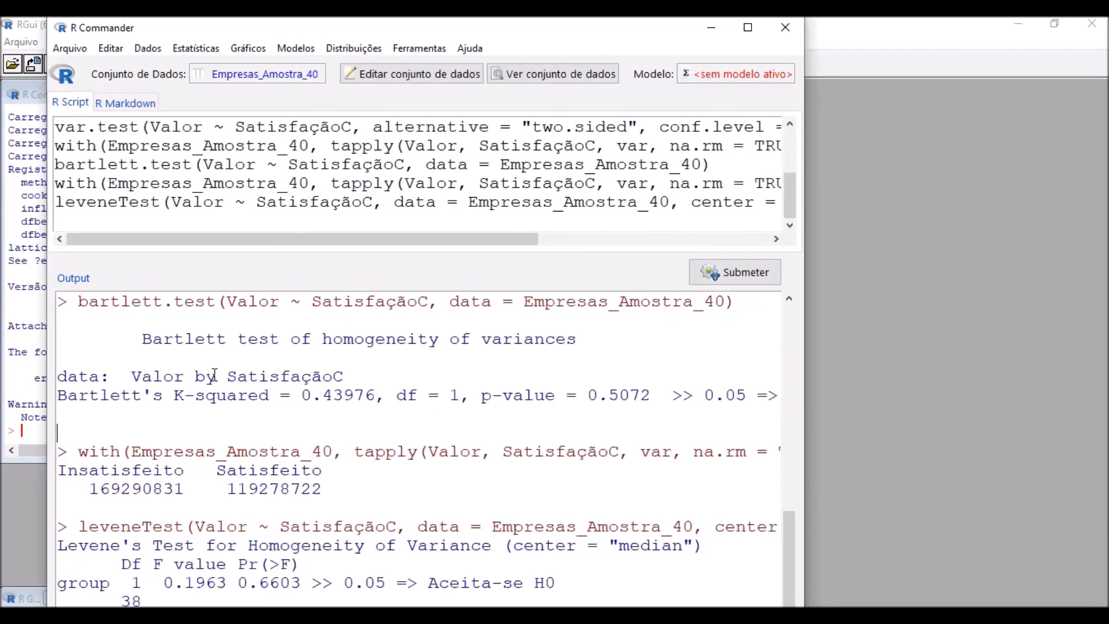